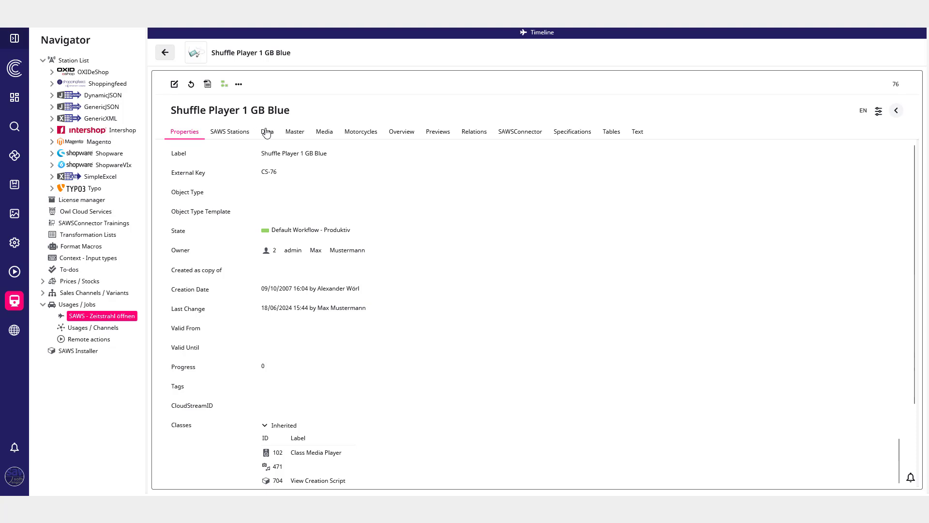
Step: Return to the timeline, switch its object filter from Products to Jobs, and list the jobs at the 19 June marker
{"action": "left_click", "coordinate": [266, 133]}
{"action": "left_click", "coordinate": [172, 53]}
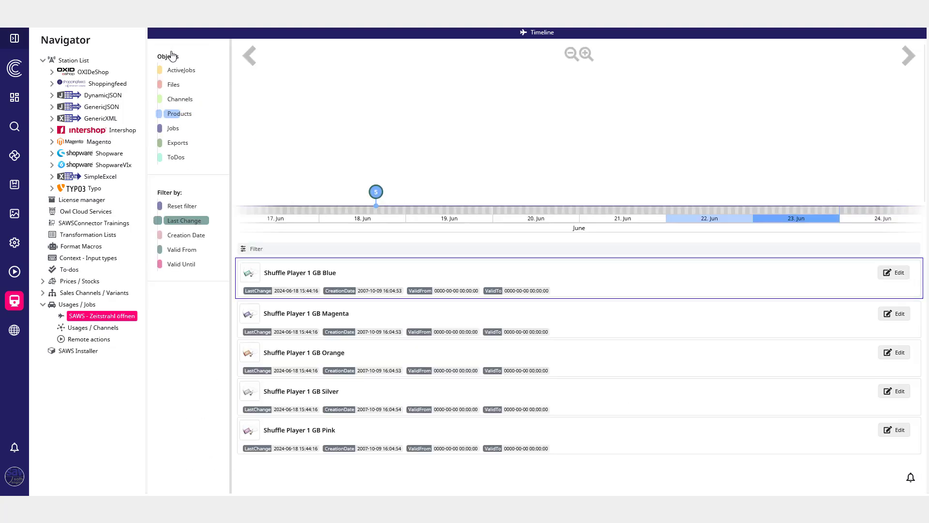
{"action": "left_click", "coordinate": [196, 115]}
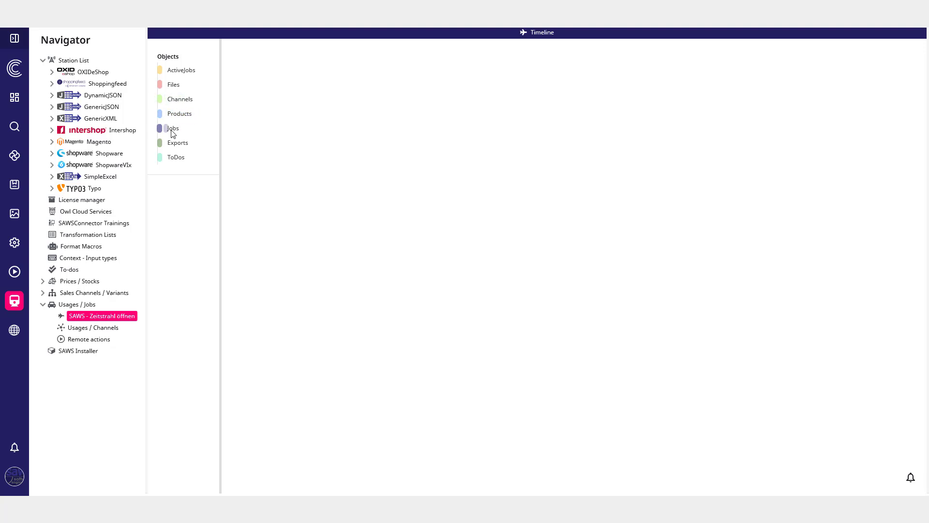
{"action": "left_click", "coordinate": [172, 129]}
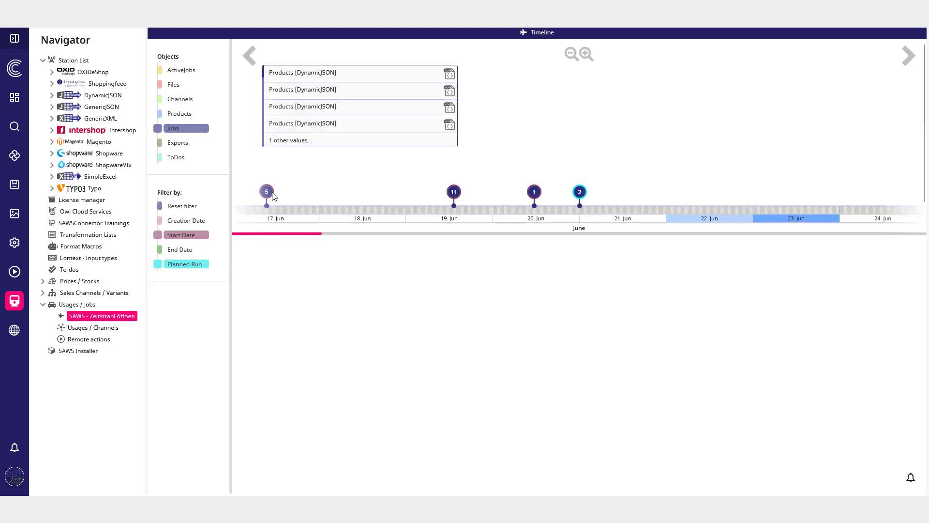
{"action": "left_click", "coordinate": [455, 180]}
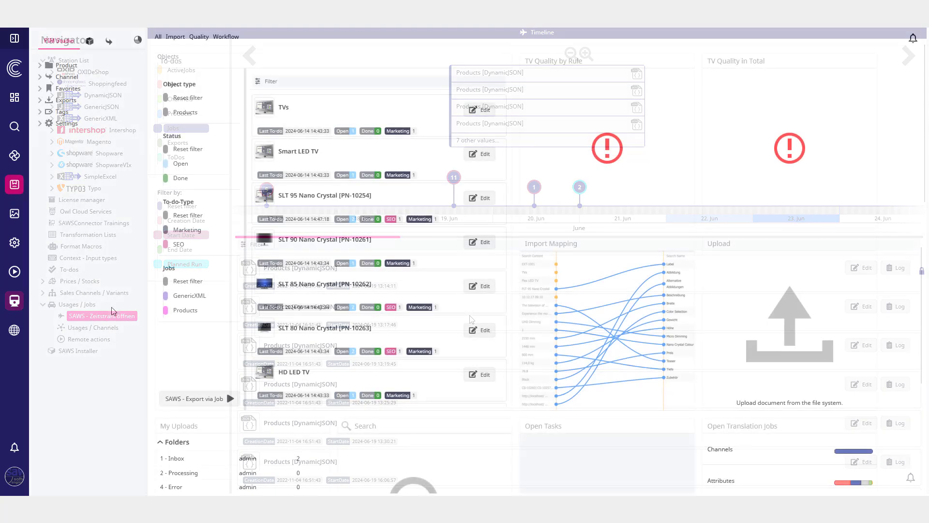
Step: Show jobs in the dashboard's timeline widget and inspect its job markers, including one from an earlier period
{"action": "left_click", "coordinate": [14, 98]}
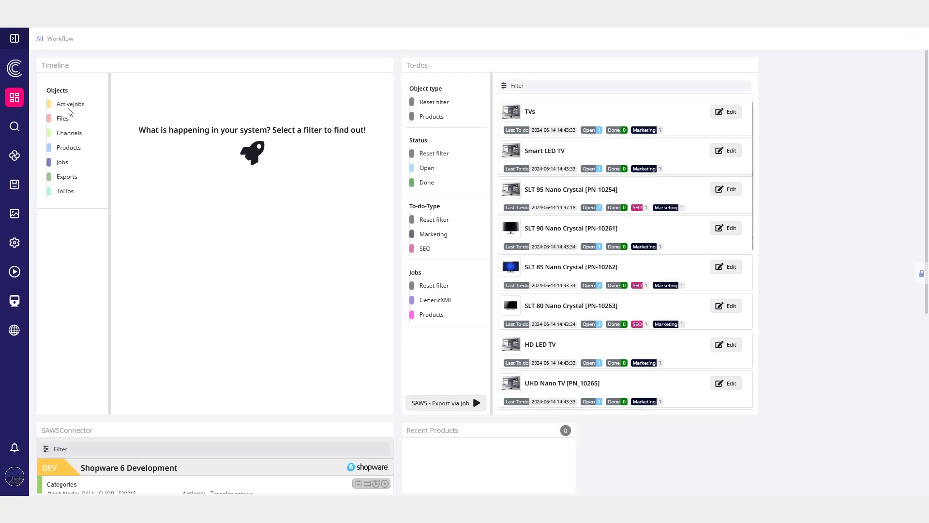
{"action": "left_click", "coordinate": [62, 162]}
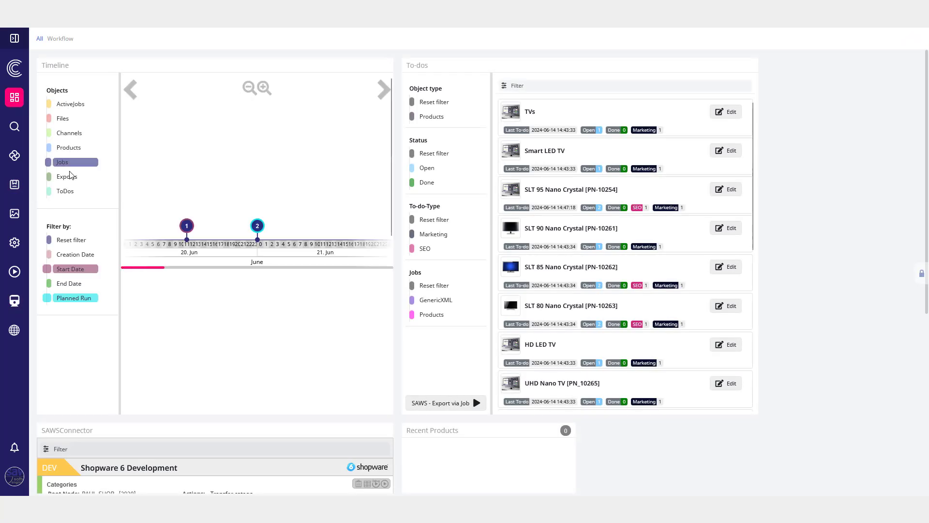
{"action": "left_click", "coordinate": [259, 213]}
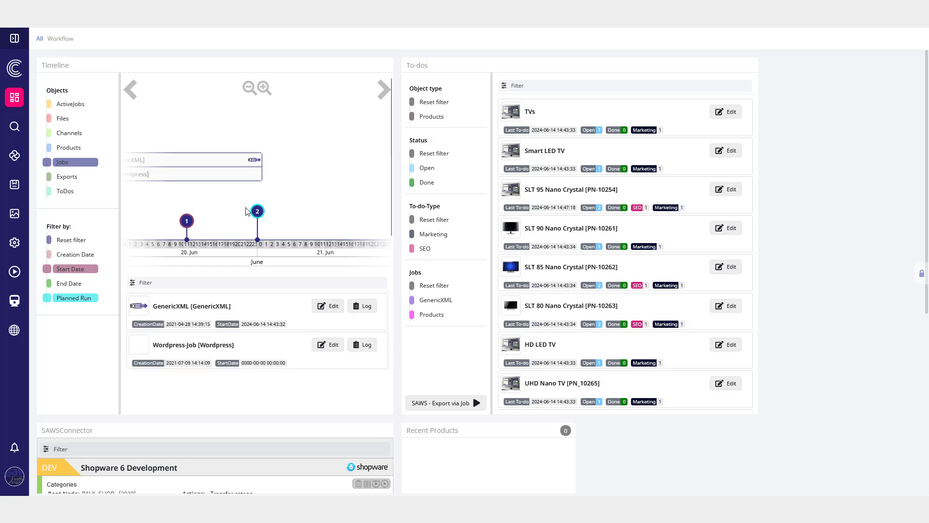
{"action": "left_click", "coordinate": [186, 213]}
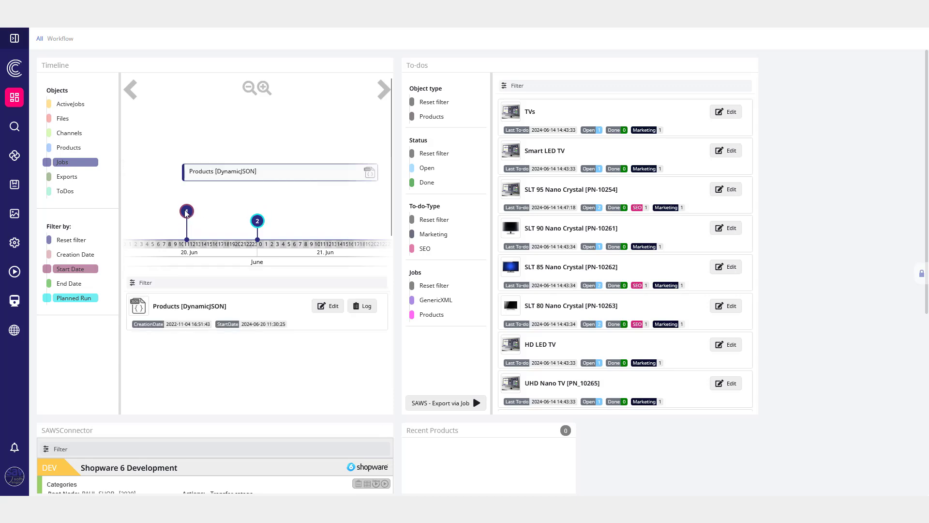
{"action": "left_click", "coordinate": [131, 90]}
{"action": "left_click", "coordinate": [214, 211]}
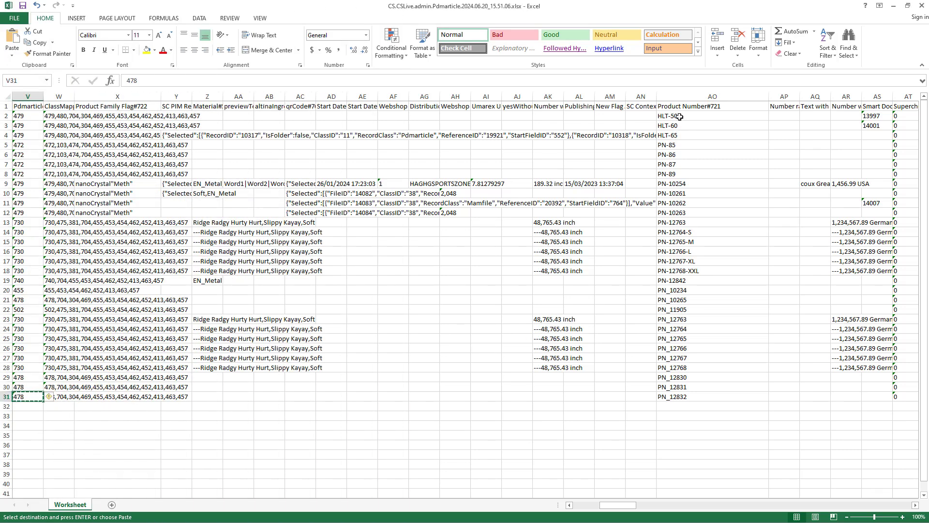
Step: In the Excel worksheet, copy the product numbers HLT-50, HLT-60 and HLT-65 from cells AO2 to AO4
{"action": "left_click", "coordinate": [679, 117]}
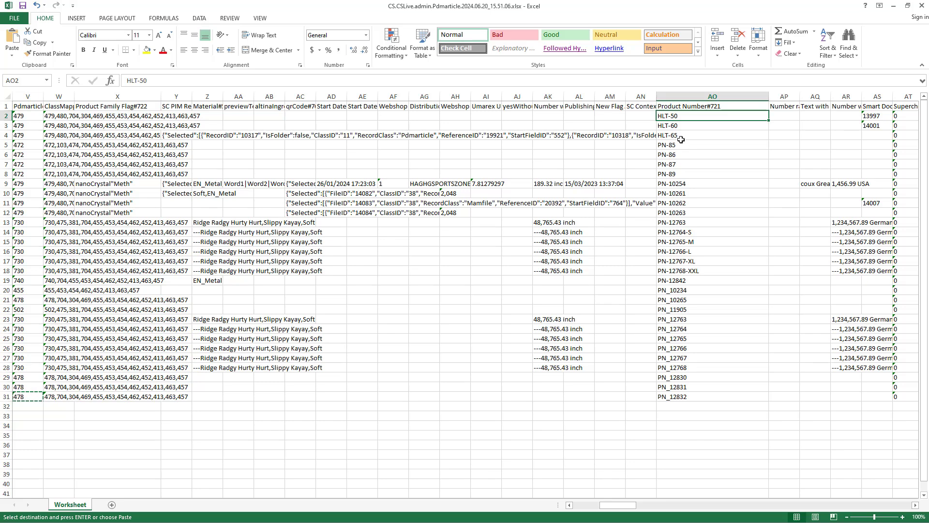
{"action": "left_click", "coordinate": [681, 140], "text": "shift"}
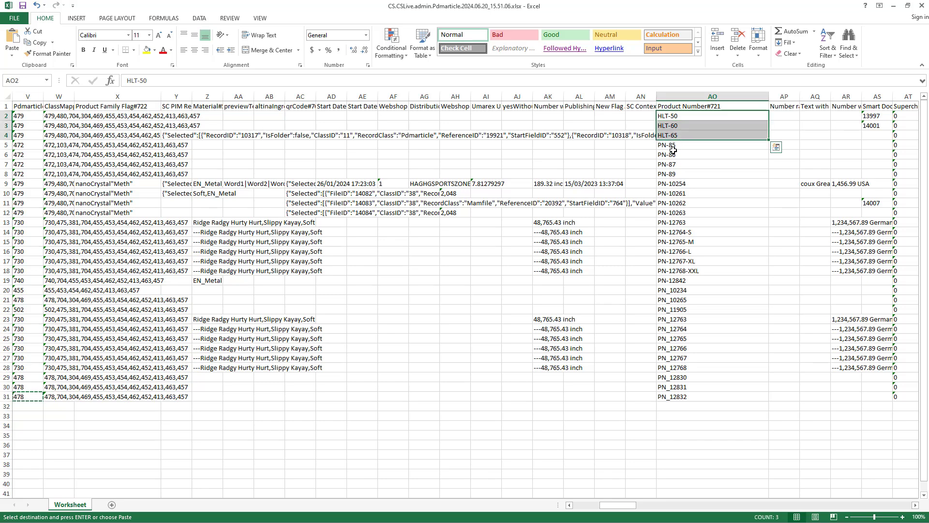
{"action": "key", "text": "ctrl+c"}
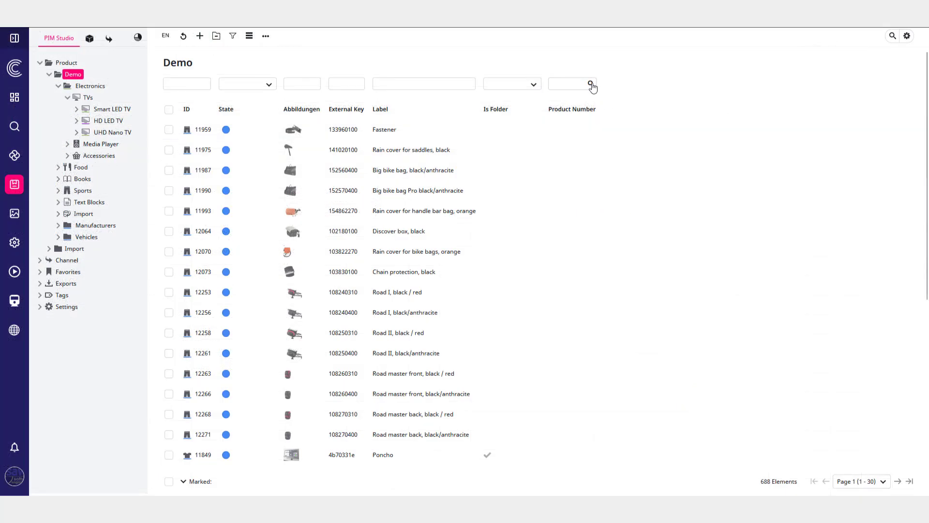
Step: In PIM Studio, filter the Demo products with a multi-search on Product Number using the copied numbers
{"action": "left_click", "coordinate": [591, 84]}
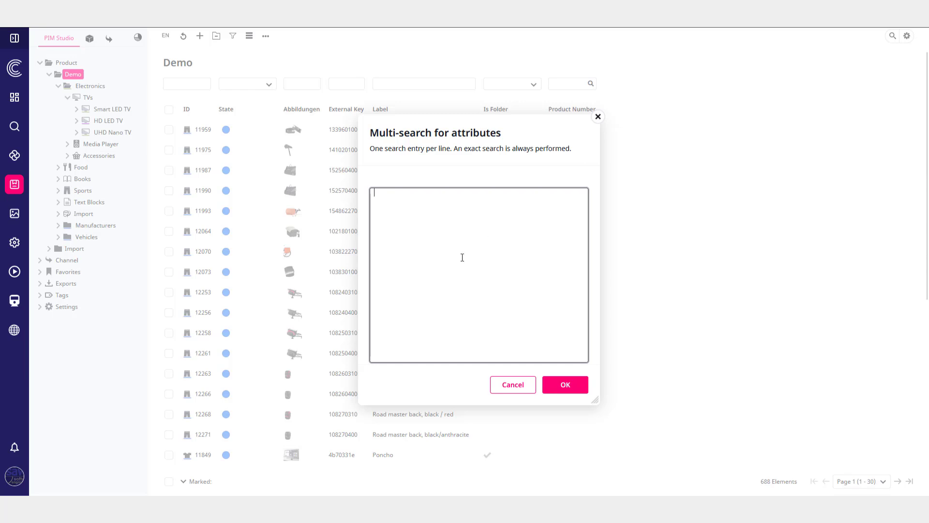
{"action": "left_click", "coordinate": [564, 391]}
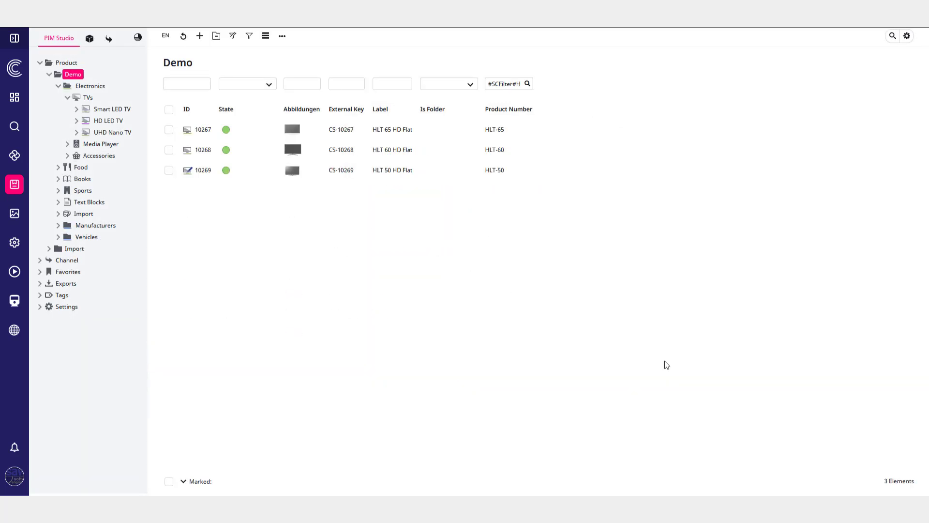
{"action": "left_click", "coordinate": [411, 134]}
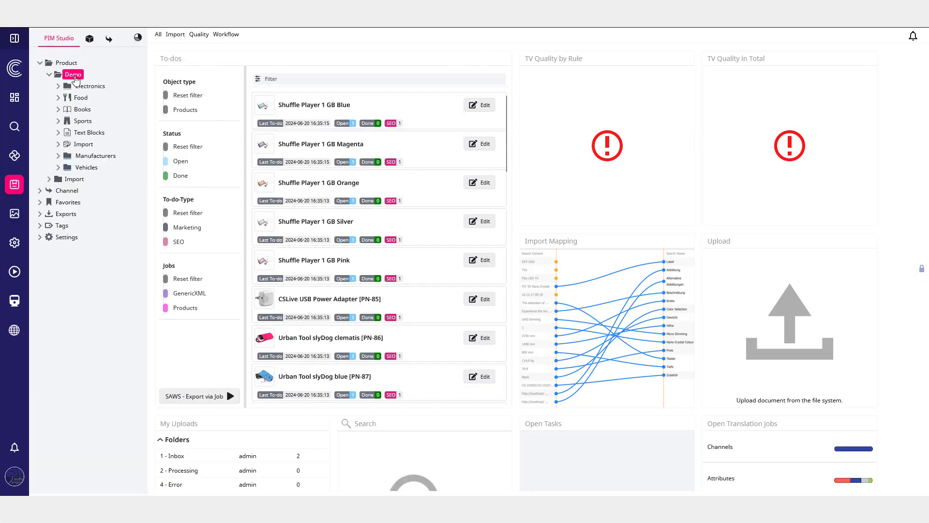
Step: Open the SAWS job export for the Demo folder, try to start the Shopware 6 Products job, and set its DAM Preset to Standard (1)
{"action": "right_click", "coordinate": [73, 74]}
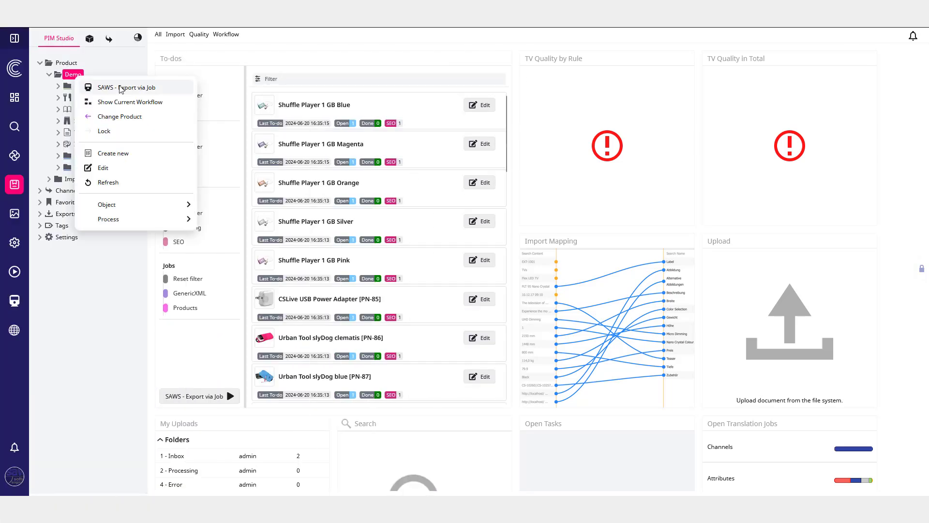
{"action": "left_click", "coordinate": [121, 88]}
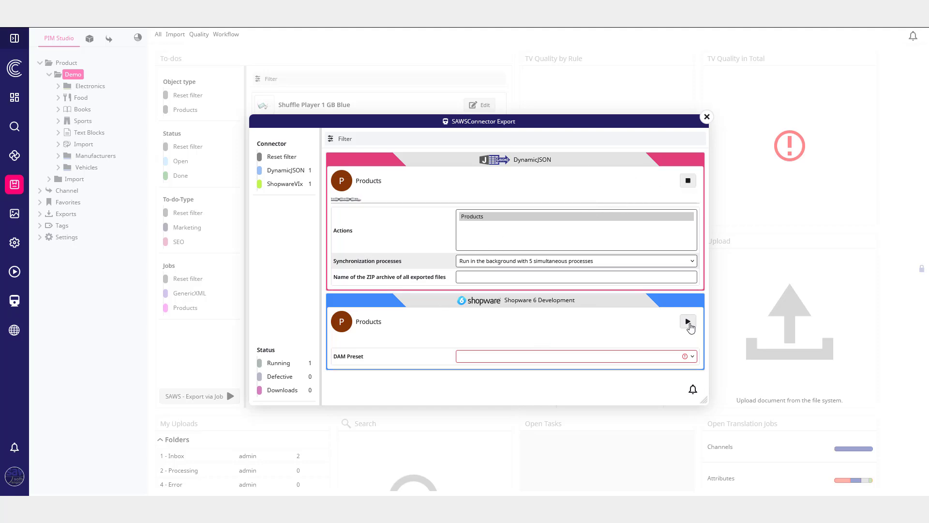
{"action": "left_click", "coordinate": [690, 326]}
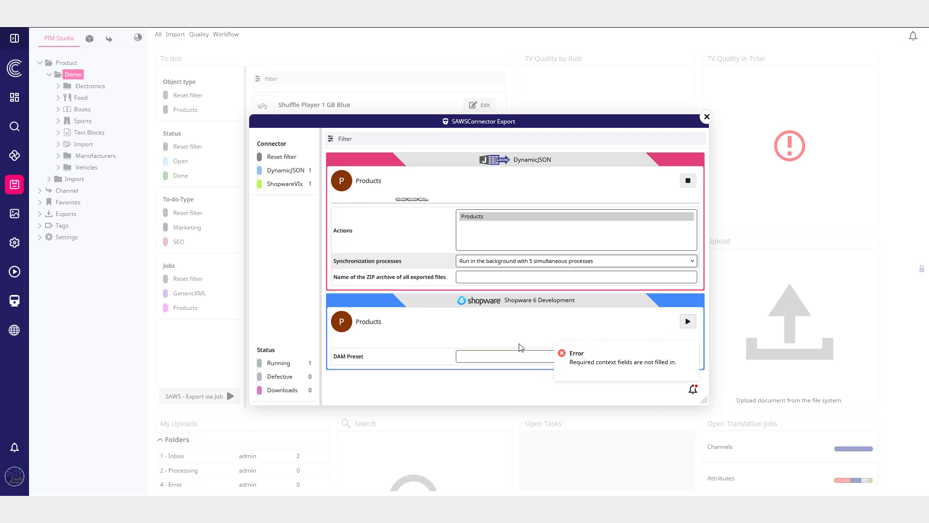
{"action": "left_click", "coordinate": [520, 358]}
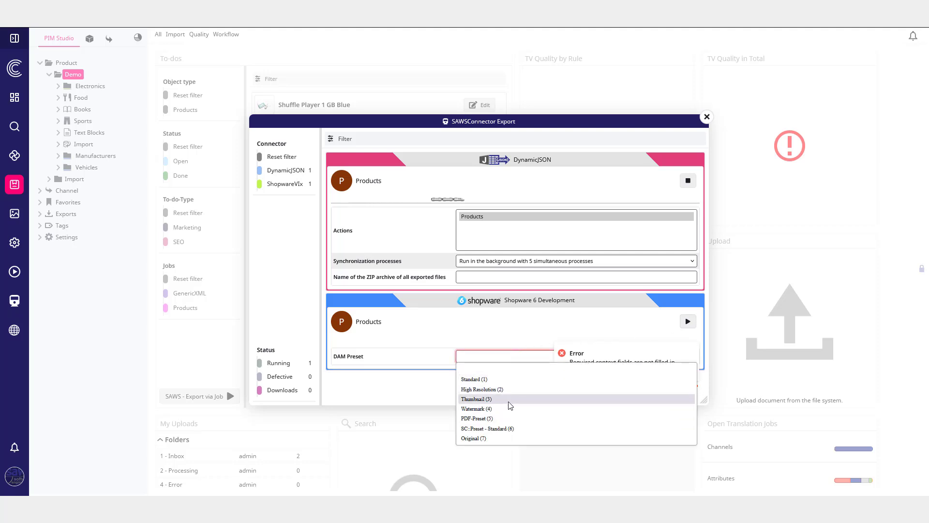
{"action": "left_click", "coordinate": [483, 383]}
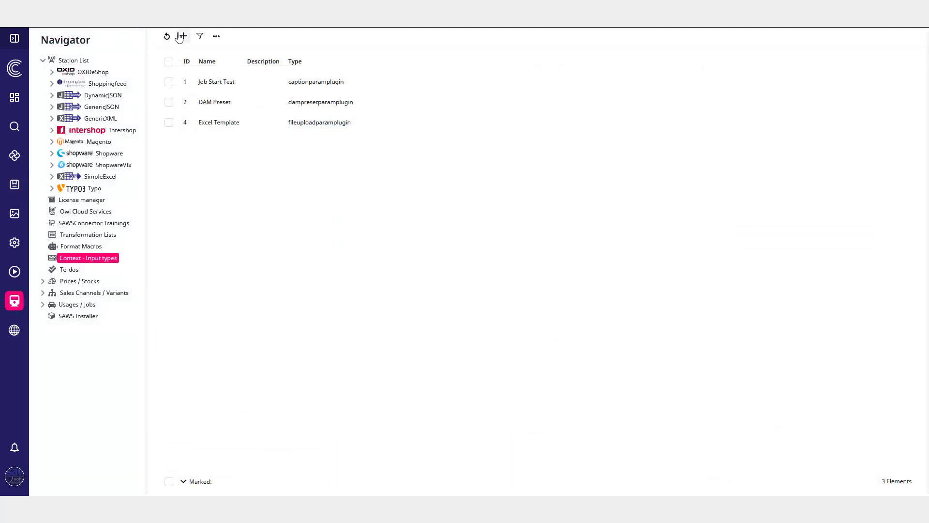
Step: Create and save a mandatory context input type named "Weboptimized DAM Preset" with the type DAM preset selection
{"action": "left_click", "coordinate": [183, 35]}
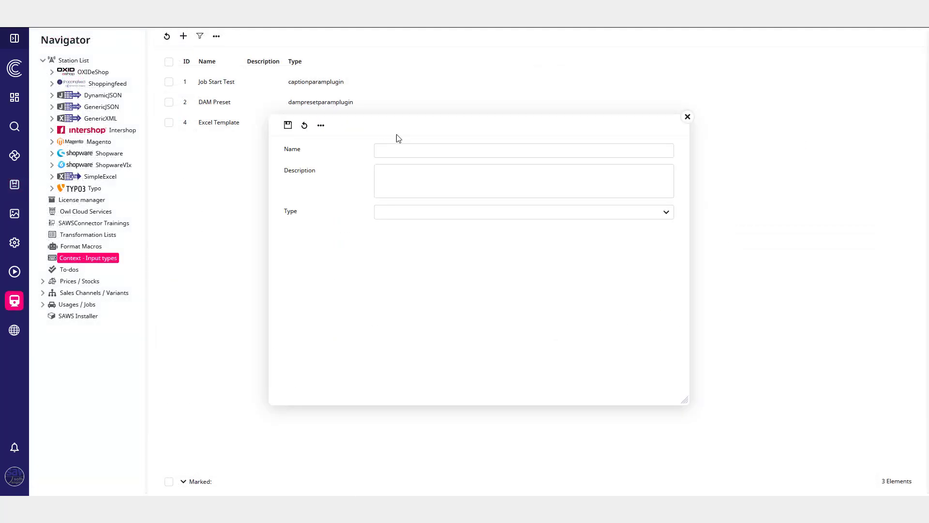
{"action": "left_click", "coordinate": [412, 147]}
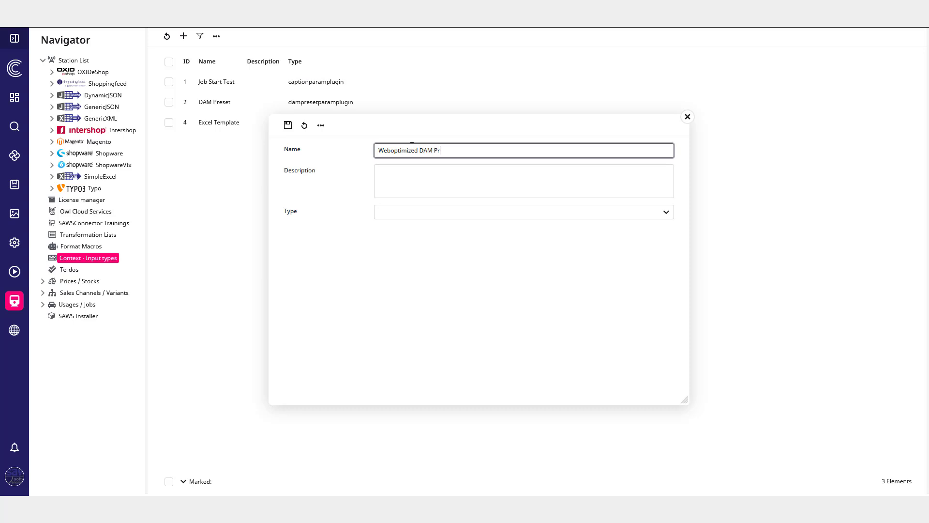
{"action": "left_click", "coordinate": [460, 213]}
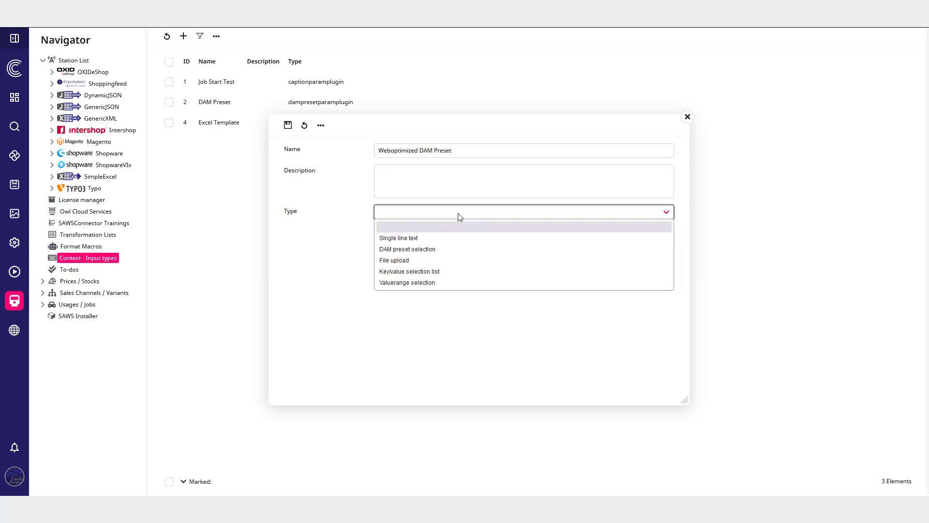
{"action": "left_click", "coordinate": [420, 250]}
{"action": "left_click", "coordinate": [383, 293]}
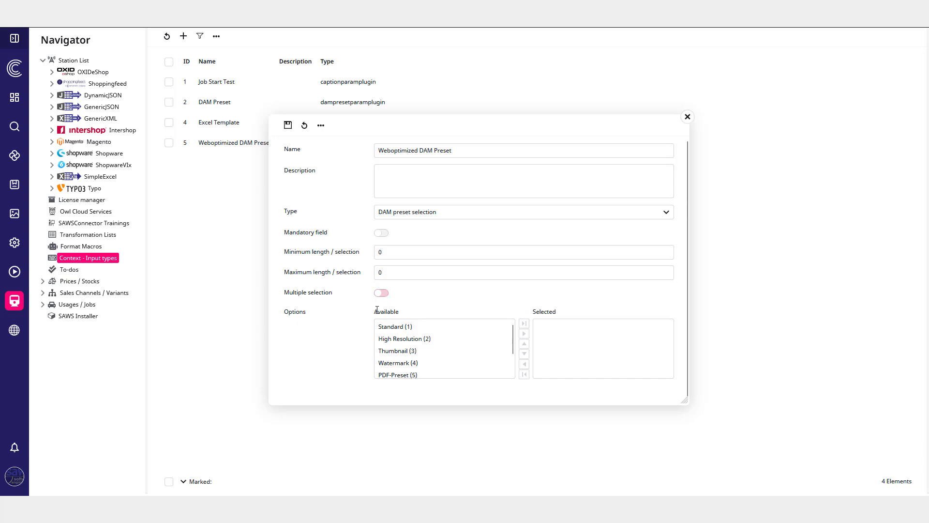
{"action": "scroll", "coordinate": [371, 315], "scroll_direction": "down", "scroll_amount": 1}
{"action": "left_click", "coordinate": [288, 125]}
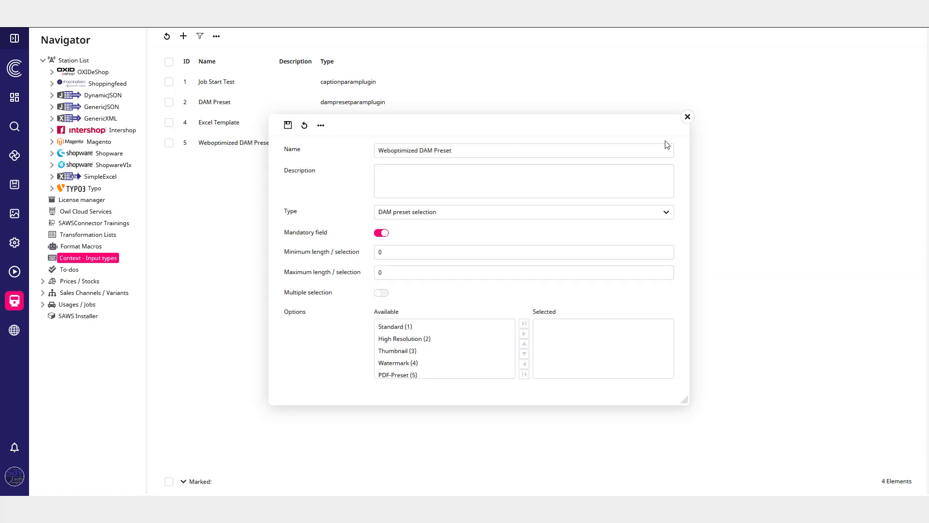
{"action": "left_click", "coordinate": [687, 117]}
{"action": "left_click", "coordinate": [103, 158]}
{"action": "left_click", "coordinate": [109, 168]}
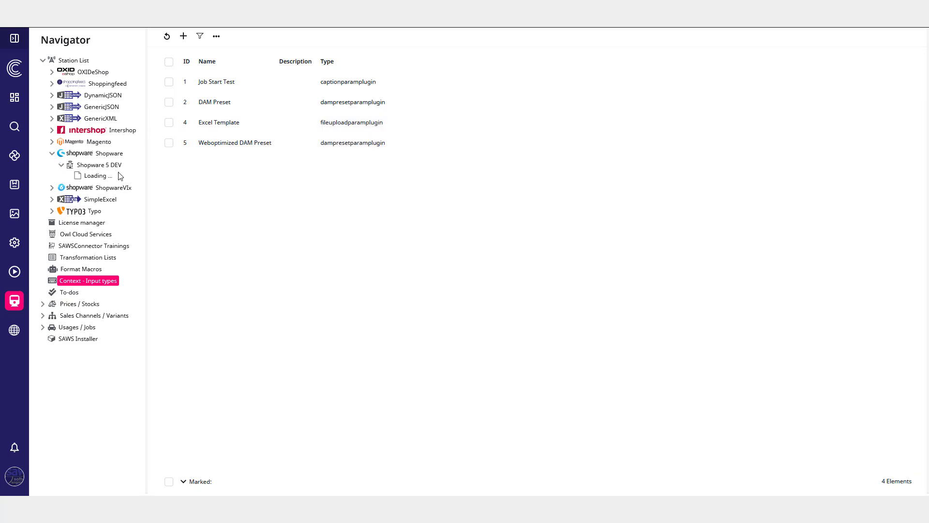
{"action": "left_click", "coordinate": [60, 165]}
{"action": "left_click", "coordinate": [53, 154]}
Step: Open the Products job of the Shopware 6 Development station under ShopwareVIx for editing
{"action": "left_click", "coordinate": [96, 167]}
{"action": "left_click", "coordinate": [110, 178]}
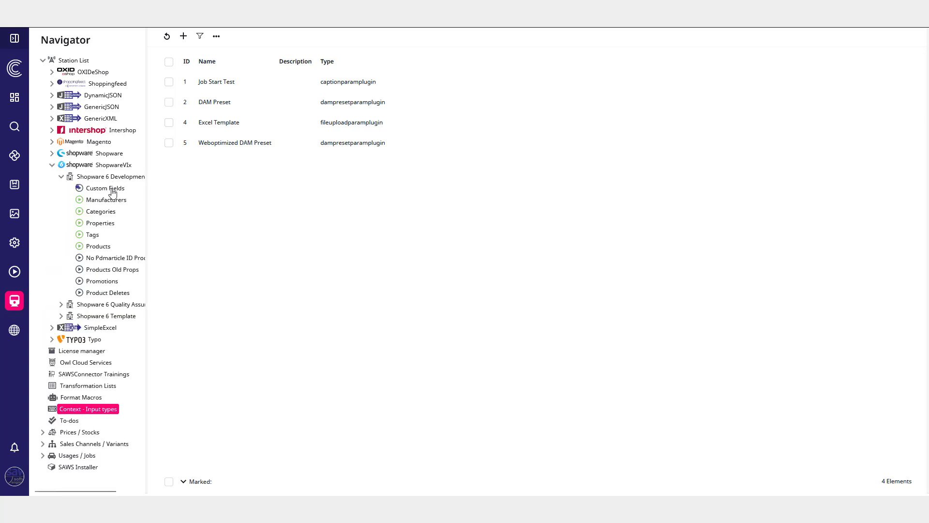
{"action": "right_click", "coordinate": [99, 247]}
{"action": "left_click", "coordinate": [116, 253]}
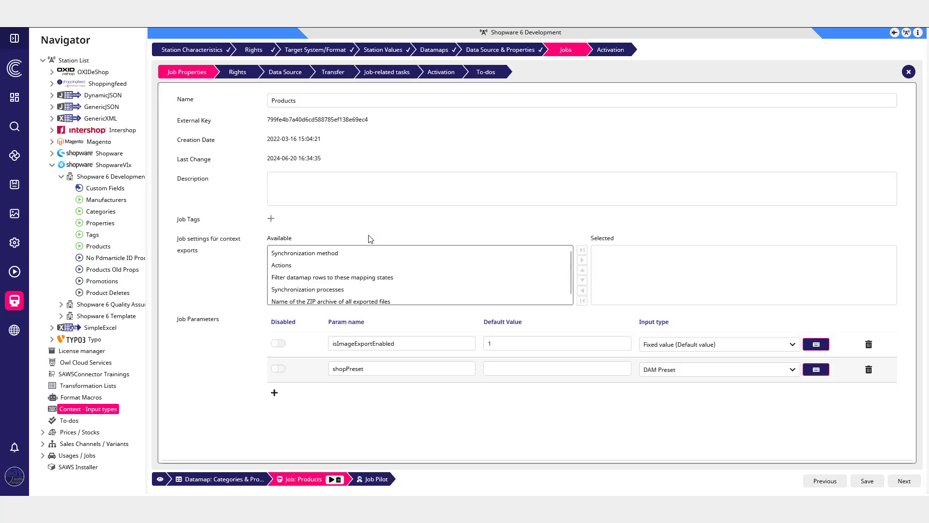
Step: Set the shopPreset parameter's input type to Weboptimized DAM Preset and its default value to 1, and save the job
{"action": "left_click", "coordinate": [664, 371]}
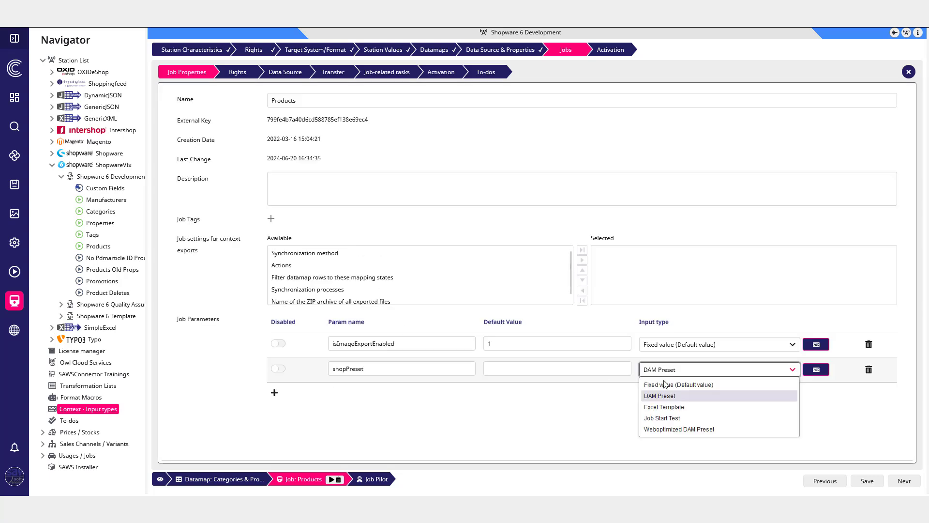
{"action": "left_click", "coordinate": [675, 429]}
{"action": "left_click", "coordinate": [511, 368]}
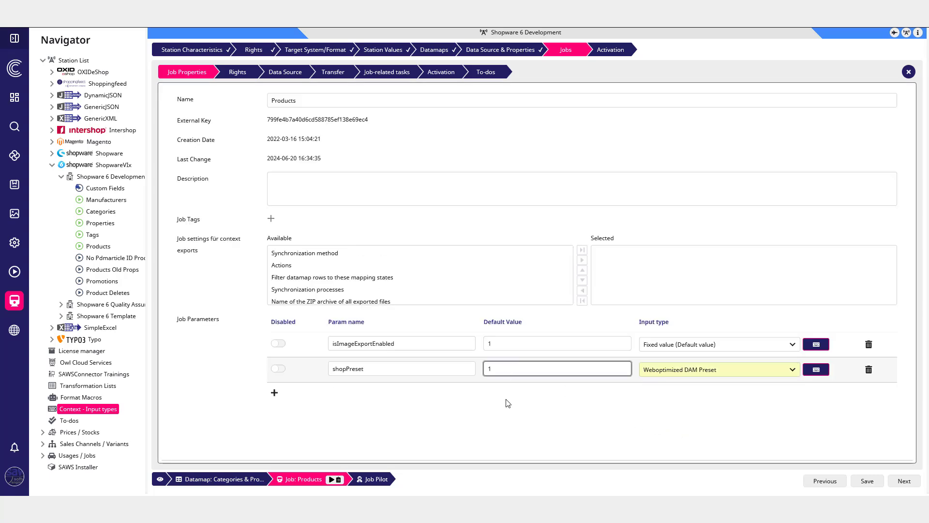
{"action": "left_click", "coordinate": [867, 480]}
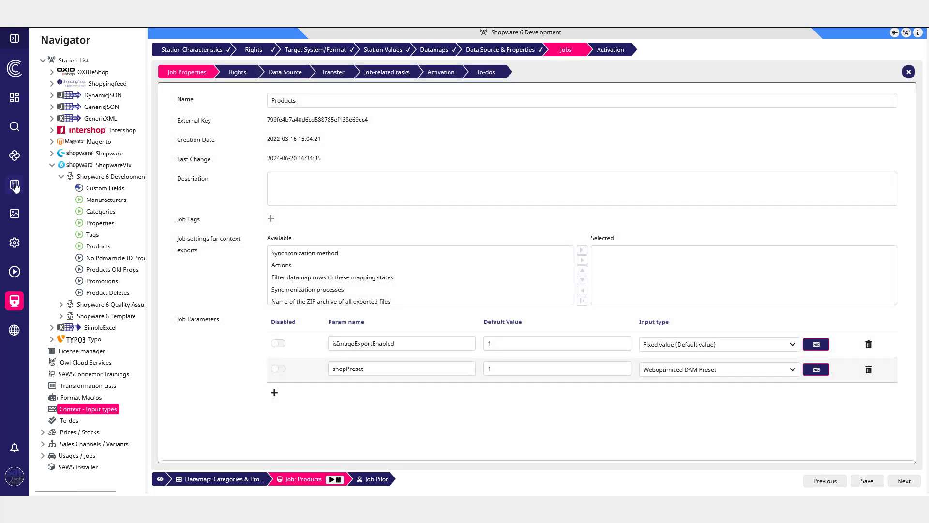
Step: Reopen the SAWS job export for the Demo folder in PIM Studio and review the available export jobs and their input fields
{"action": "left_click", "coordinate": [14, 185]}
{"action": "right_click", "coordinate": [74, 79]}
{"action": "left_click", "coordinate": [97, 83]}
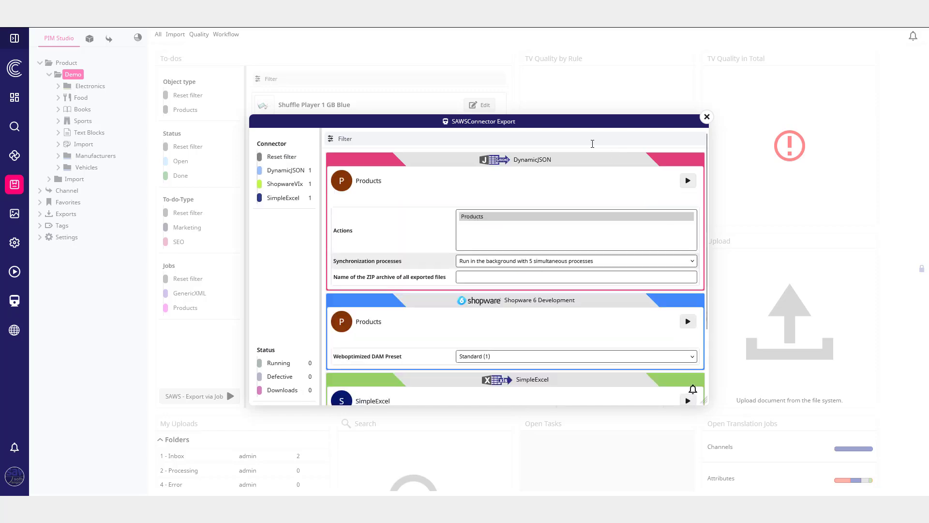
{"action": "scroll", "coordinate": [531, 174], "scroll_direction": "down", "scroll_amount": 2}
{"action": "left_click_drag", "start_coordinate": [403, 267], "coordinate": [340, 267]}
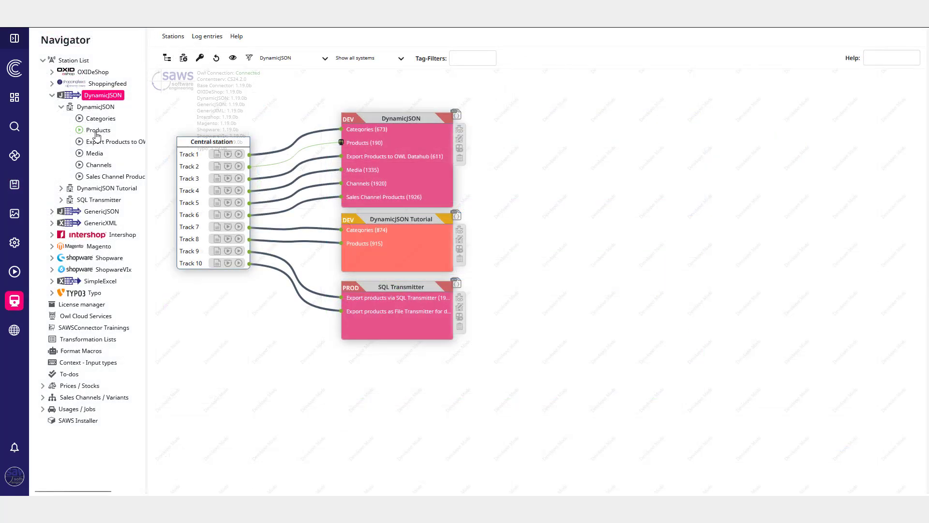
Step: Open the Products job of the DynamicJSON station for editing and select the name of its priceList parameter
{"action": "right_click", "coordinate": [95, 132]}
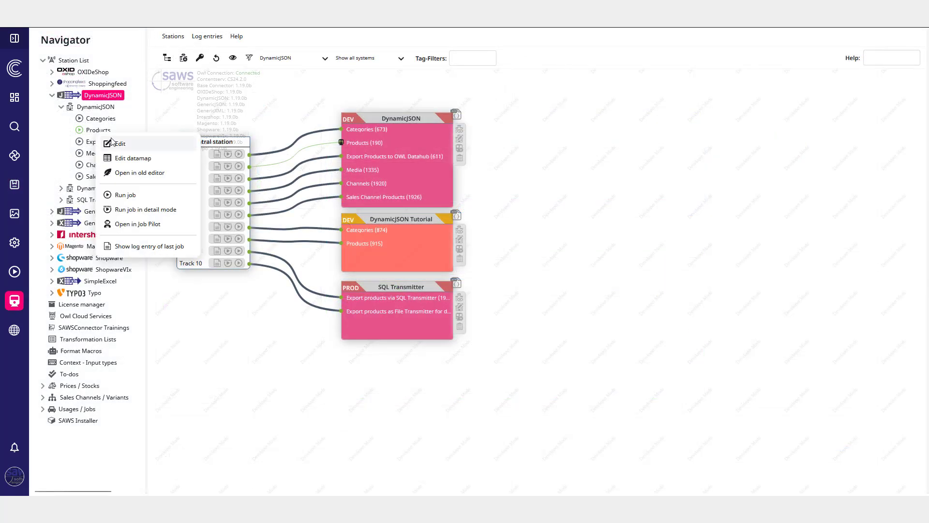
{"action": "left_click", "coordinate": [115, 141]}
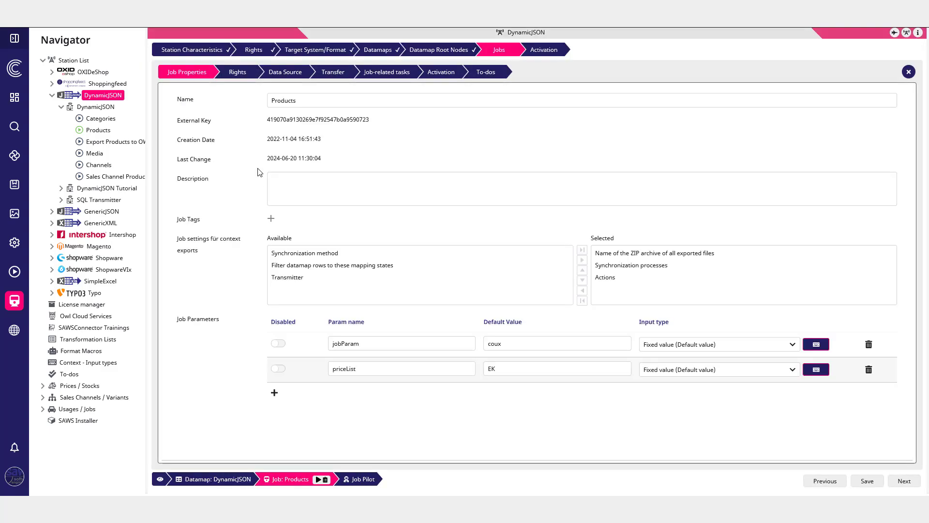
{"action": "double_click", "coordinate": [372, 368]}
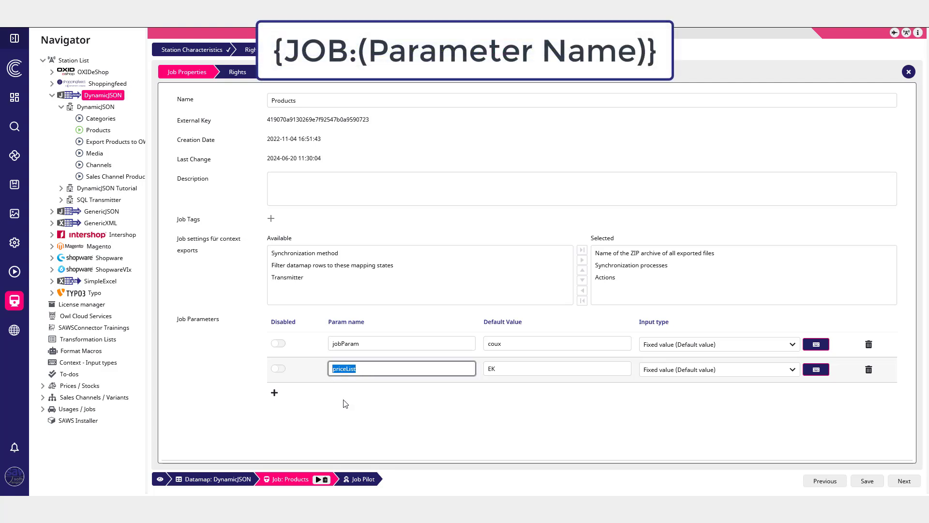
Step: Open the format settings of the jobParam row in the DynamicJSON datamap's products mapping and inspect its default parameter value
{"action": "left_click", "coordinate": [226, 478]}
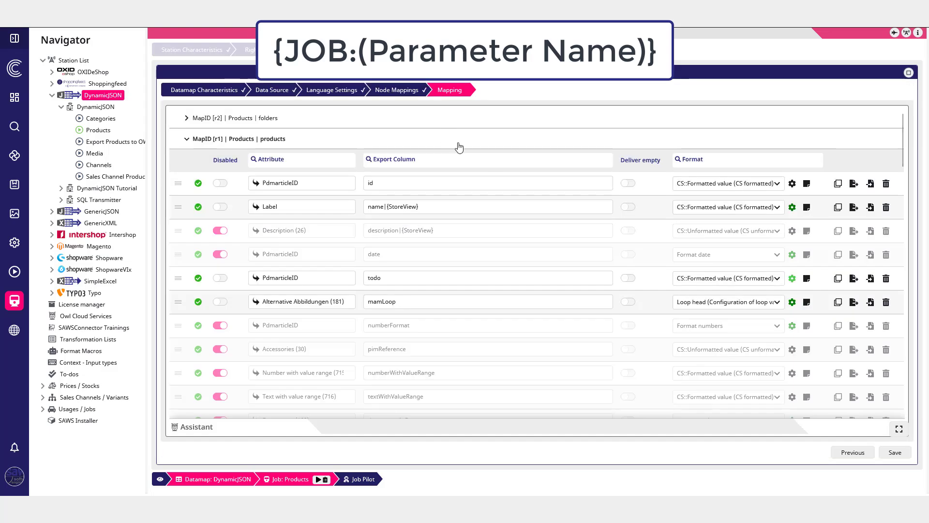
{"action": "scroll", "coordinate": [598, 243], "scroll_direction": "down", "scroll_amount": 5}
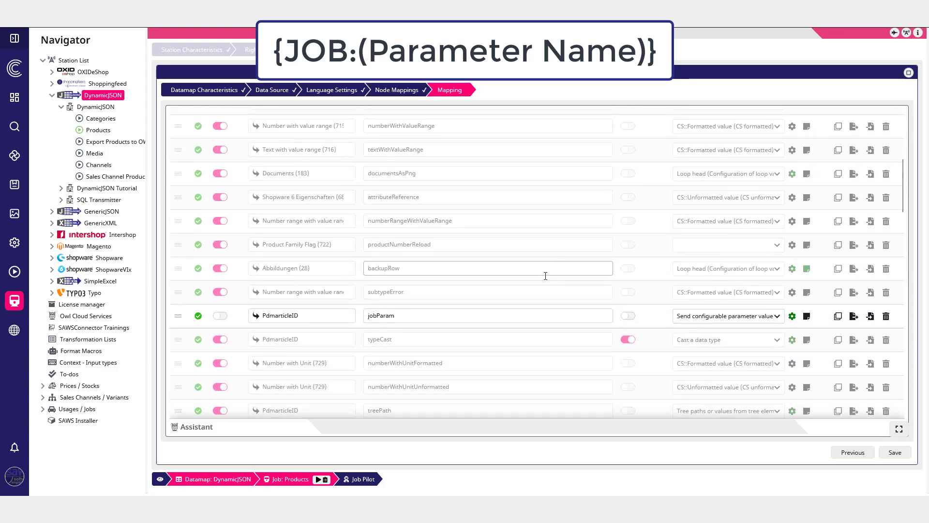
{"action": "left_click", "coordinate": [792, 315]}
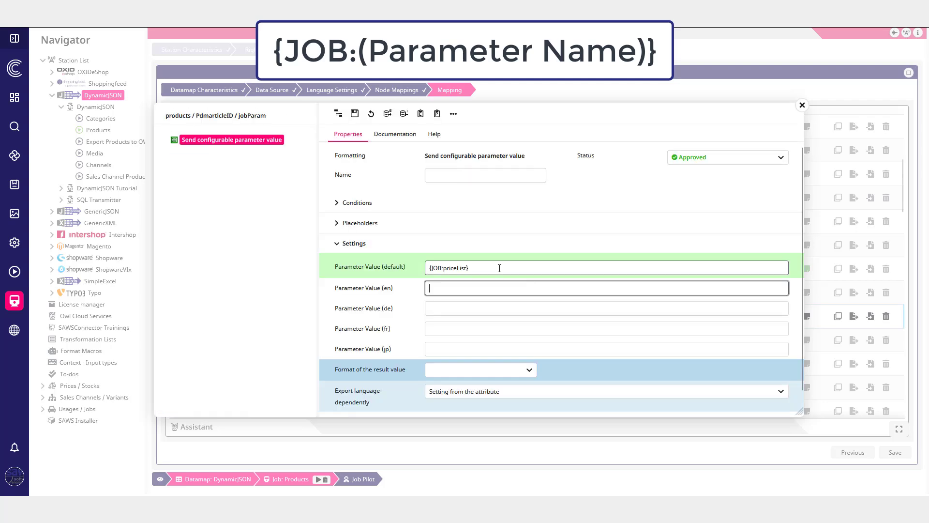
{"action": "left_click", "coordinate": [447, 269]}
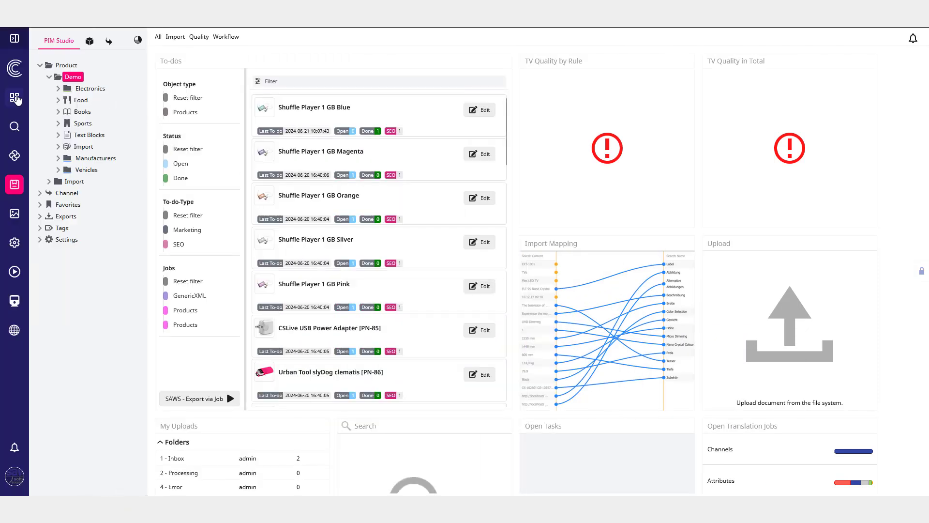
Step: Switch the dashboard's to-do list between the Open and Done status filters, ending on Open
{"action": "left_click", "coordinate": [15, 99]}
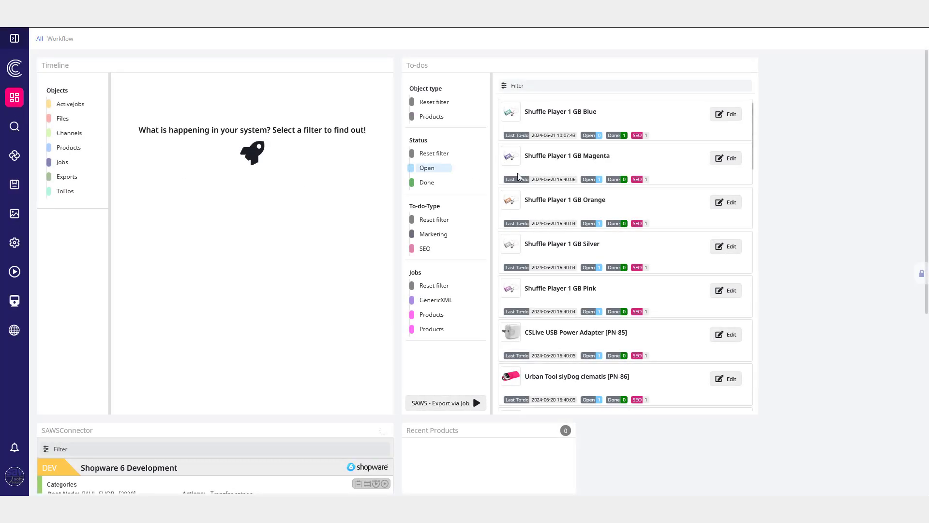
{"action": "left_click", "coordinate": [428, 168]}
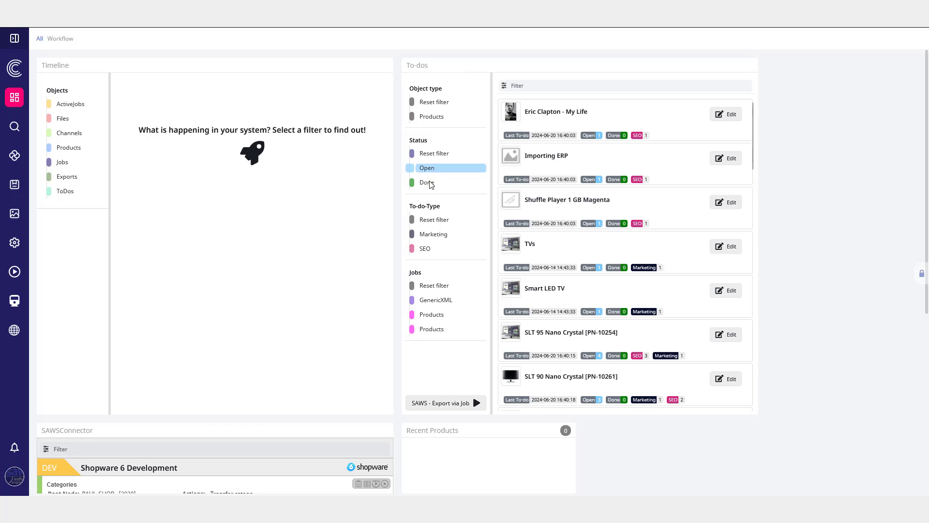
{"action": "left_click", "coordinate": [431, 183]}
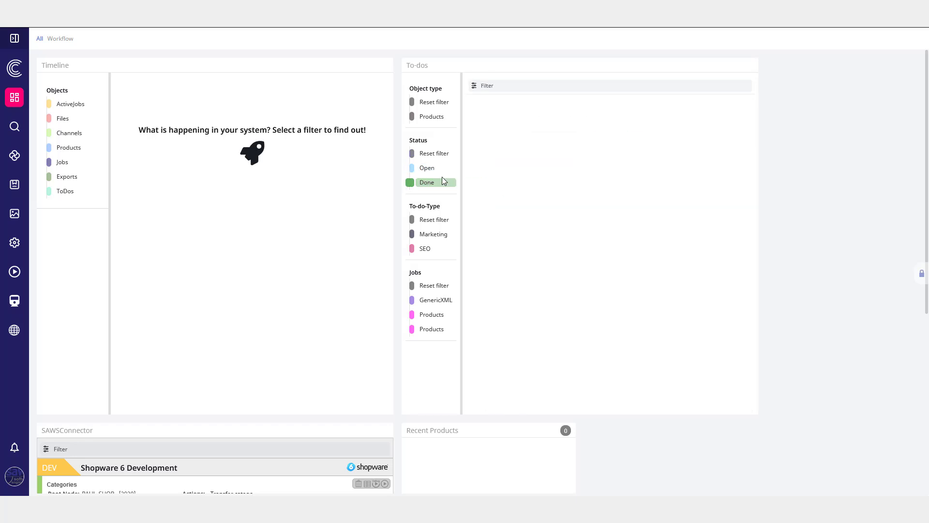
{"action": "left_click", "coordinate": [434, 168]}
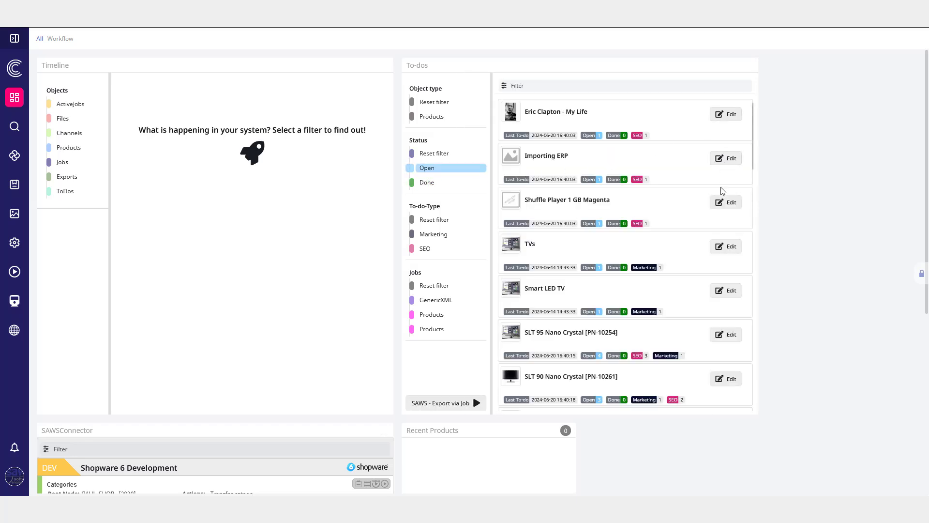
Step: Tick off the to-do of Shuffle Player 1 GB Magenta and filter the dashboard's to-dos by status Done
{"action": "left_click", "coordinate": [724, 203]}
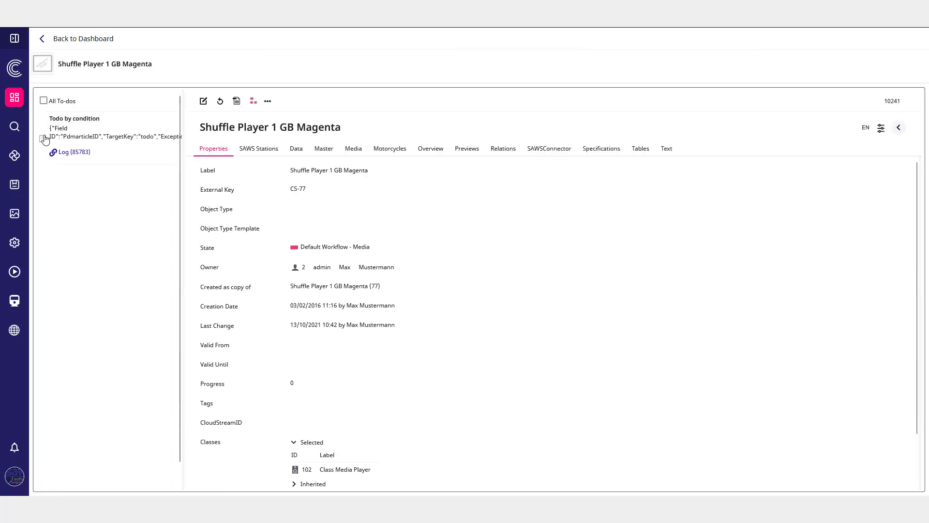
{"action": "left_click", "coordinate": [43, 139]}
{"action": "left_click", "coordinate": [42, 38]}
{"action": "left_click", "coordinate": [437, 183]}
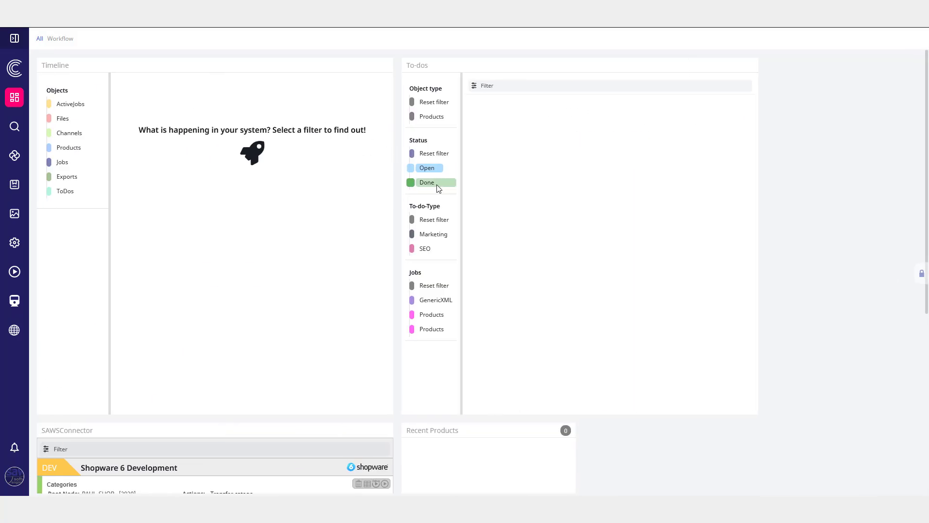
{"action": "left_click", "coordinate": [473, 395]}
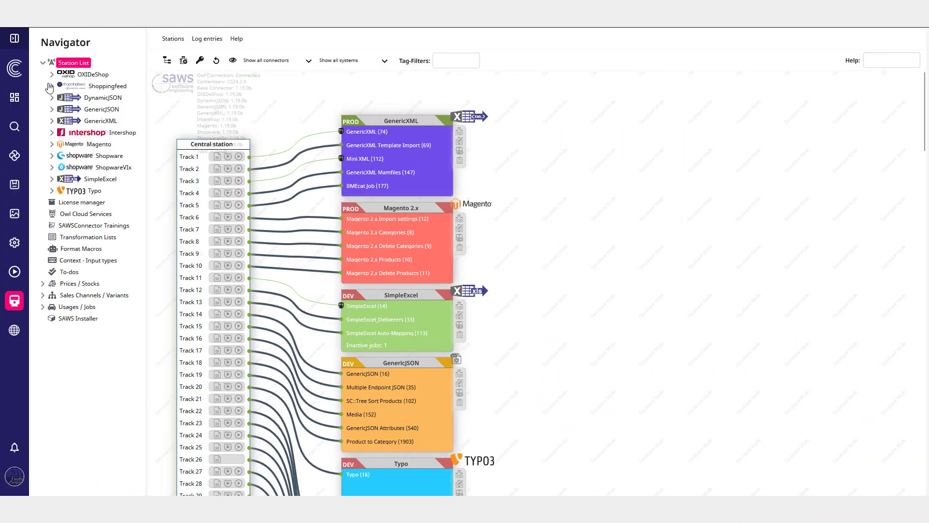
Step: Open the Shoppingfeed station's job list and run the Export EN and Export DE jobs in normal mode
{"action": "left_click", "coordinate": [52, 86]}
{"action": "left_click", "coordinate": [61, 97]}
{"action": "left_click", "coordinate": [96, 97]}
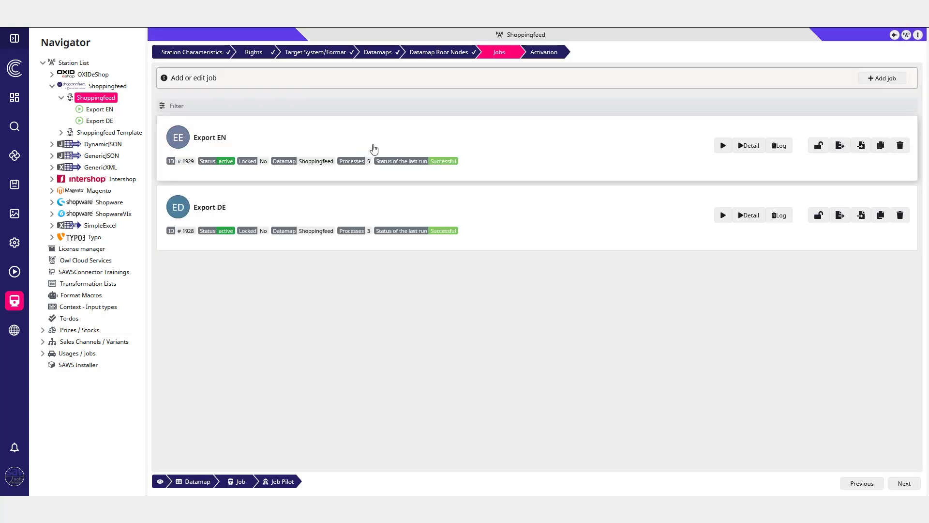
{"action": "left_click", "coordinate": [723, 145]}
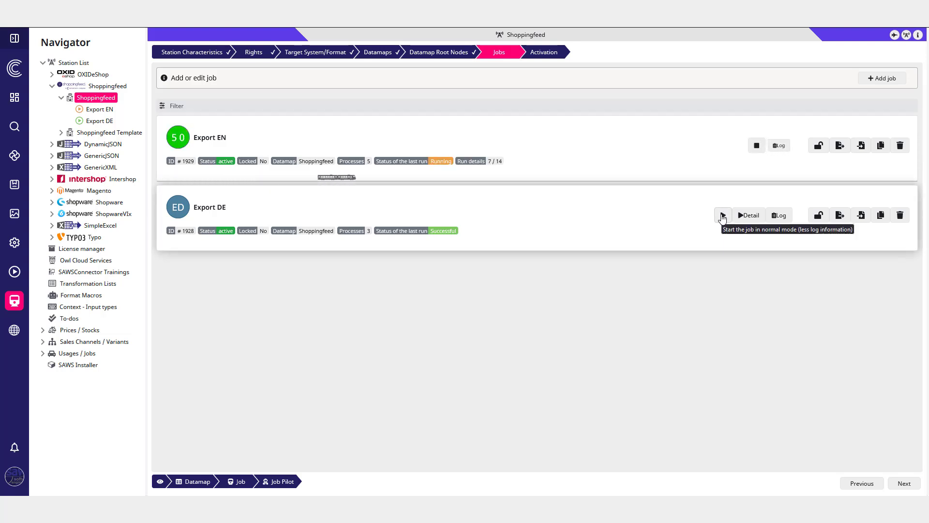
{"action": "left_click", "coordinate": [723, 216]}
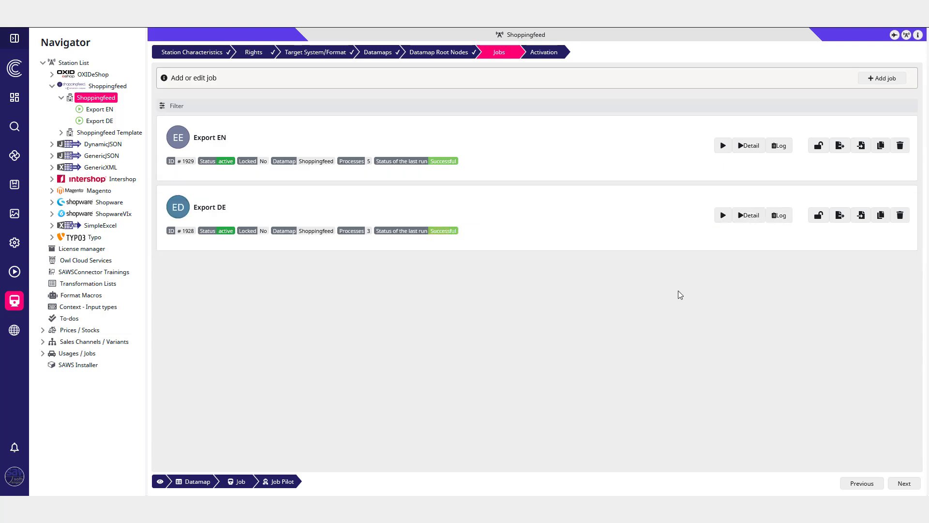
Step: Open the Export DE job's Shoppingfeed datamap and review the export columns of its catalog products mapping
{"action": "left_click", "coordinate": [244, 224]}
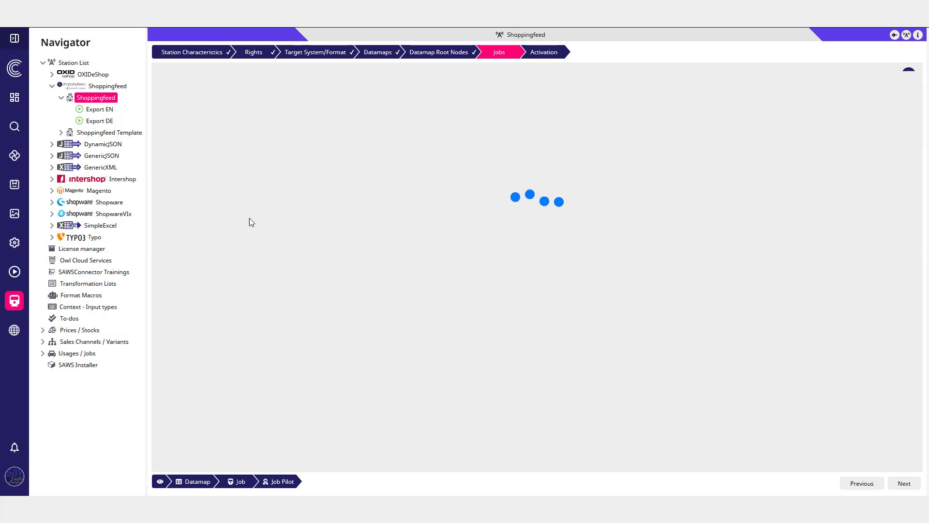
{"action": "left_click", "coordinate": [218, 485]}
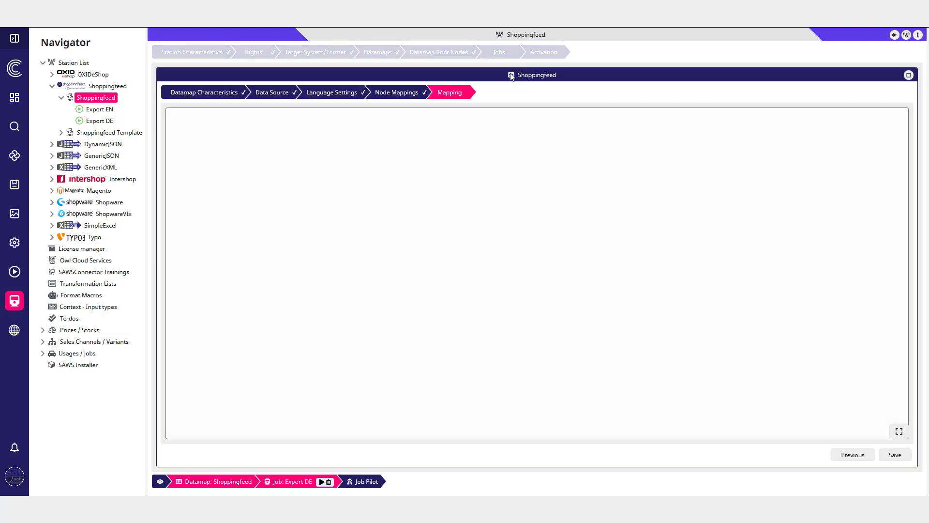
{"action": "left_click", "coordinate": [333, 142]}
{"action": "left_click", "coordinate": [321, 120]}
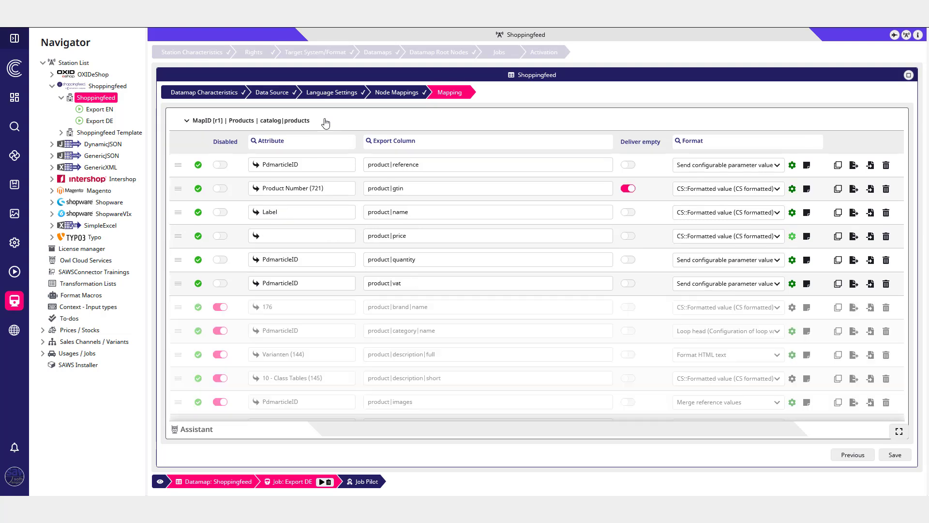
{"action": "scroll", "coordinate": [444, 200], "scroll_direction": "down", "scroll_amount": 1}
{"action": "scroll", "coordinate": [445, 200], "scroll_direction": "down", "scroll_amount": 5}
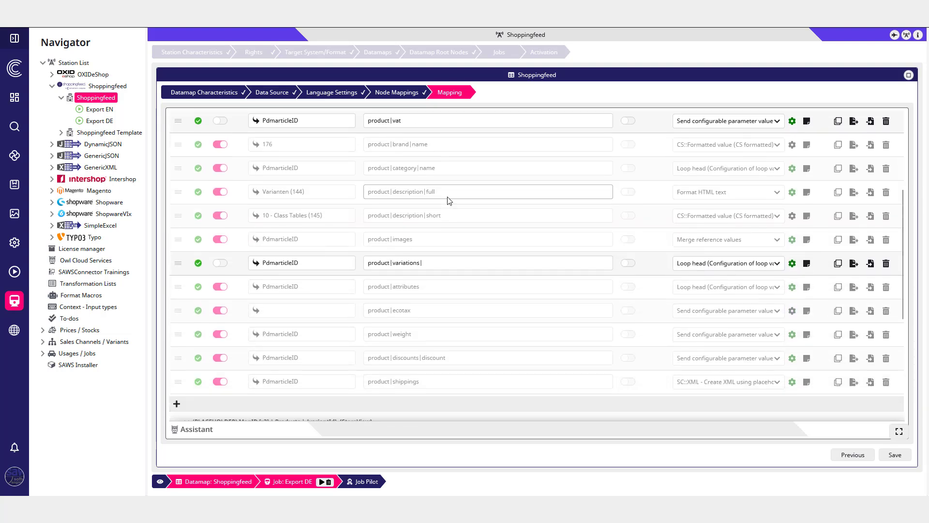
{"action": "scroll", "coordinate": [454, 204], "scroll_direction": "down", "scroll_amount": 2}
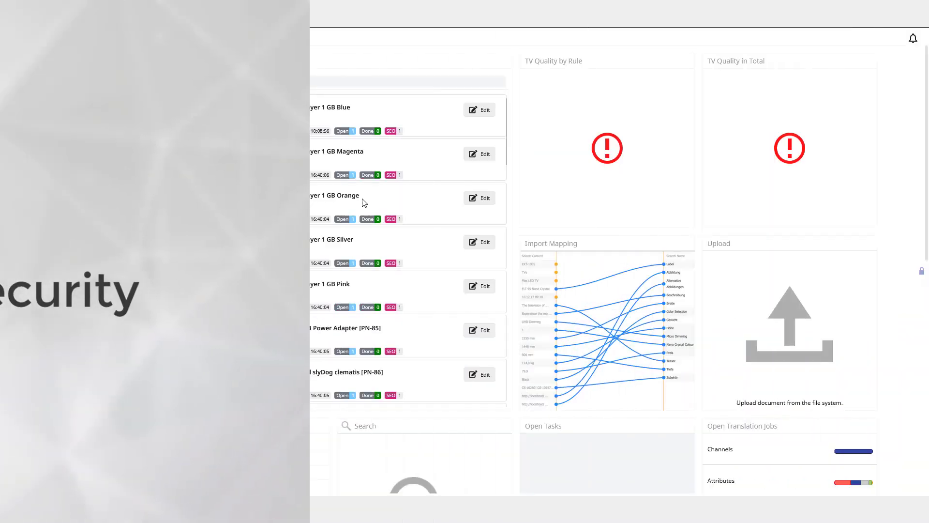
Step: Open the SAWS station overview, agree to set the authorizations now, and open the SAWS rights settings
{"action": "left_click", "coordinate": [15, 301]}
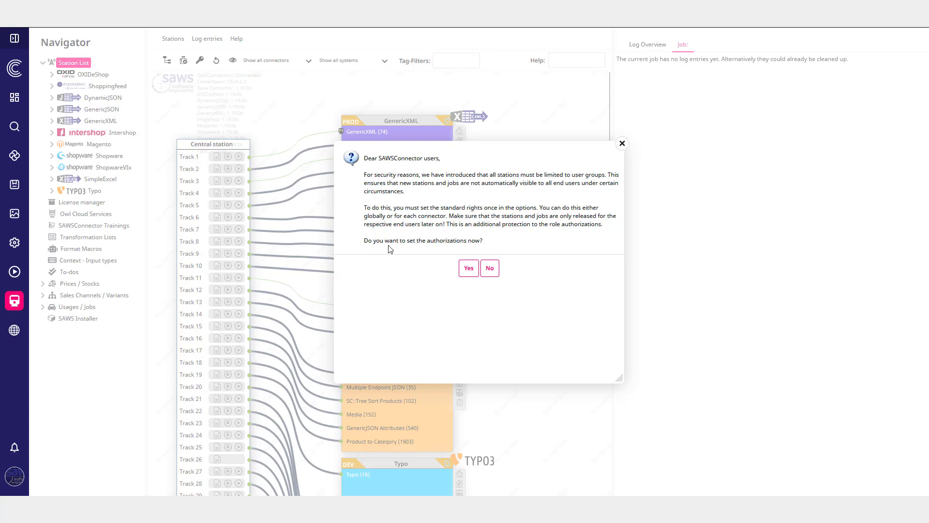
{"action": "left_click_drag", "start_coordinate": [465, 245], "coordinate": [405, 250]}
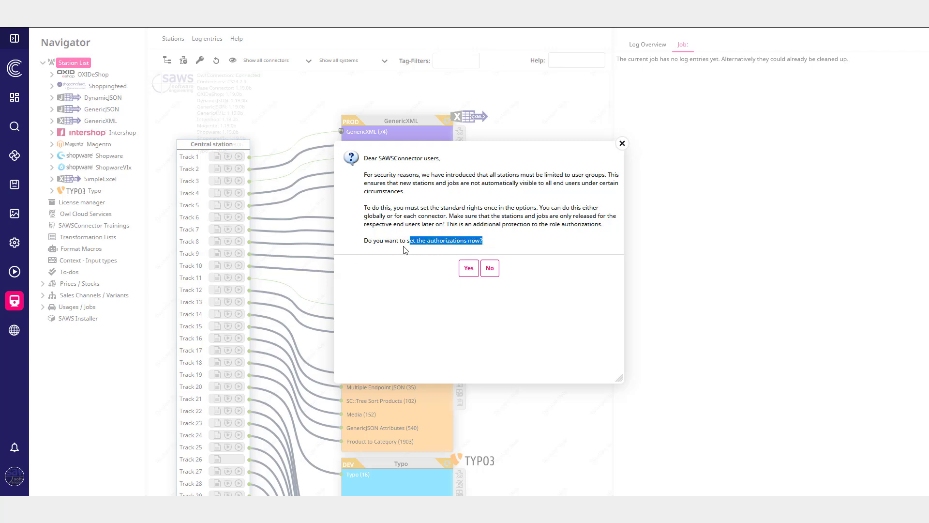
{"action": "left_click", "coordinate": [388, 251]}
{"action": "left_click", "coordinate": [469, 269]}
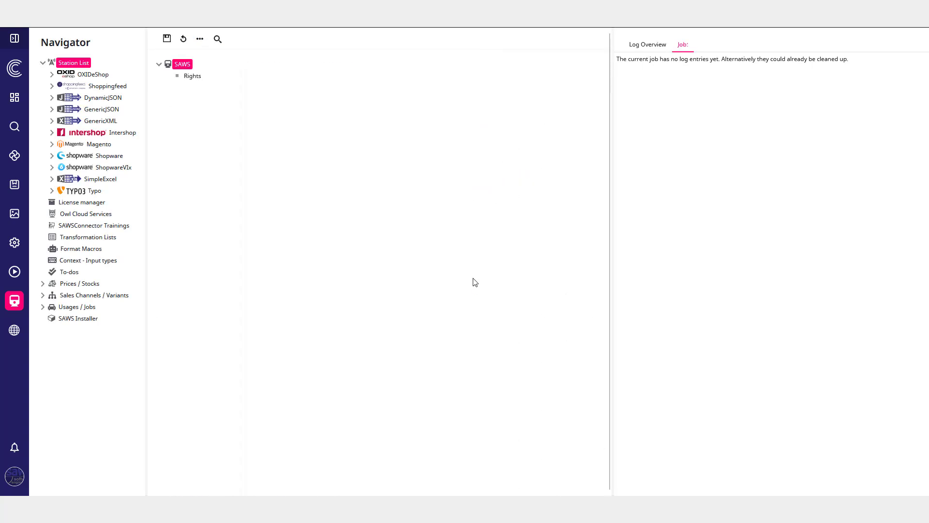
{"action": "left_click", "coordinate": [192, 76]}
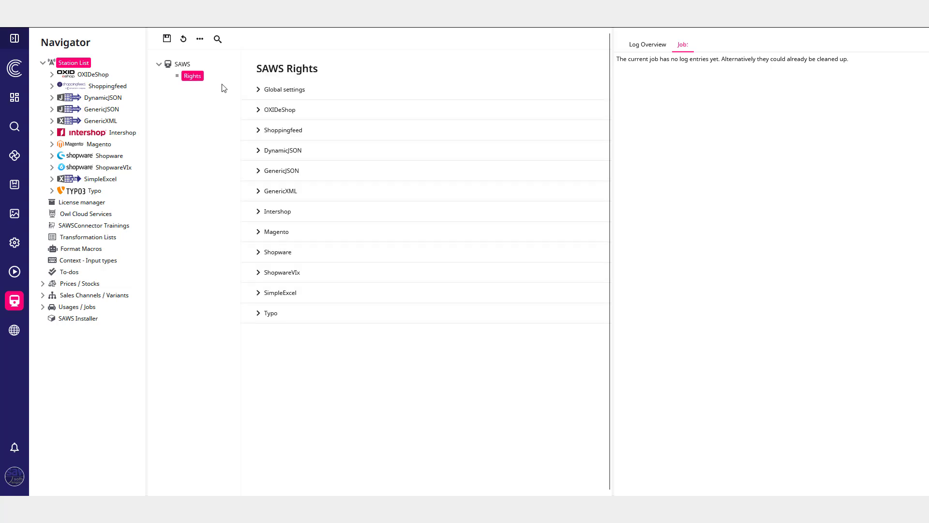
Step: Add the system user admin to the users allowed to see stations in the global SAWS rights settings
{"action": "left_click", "coordinate": [285, 90]}
{"action": "left_click", "coordinate": [348, 110]}
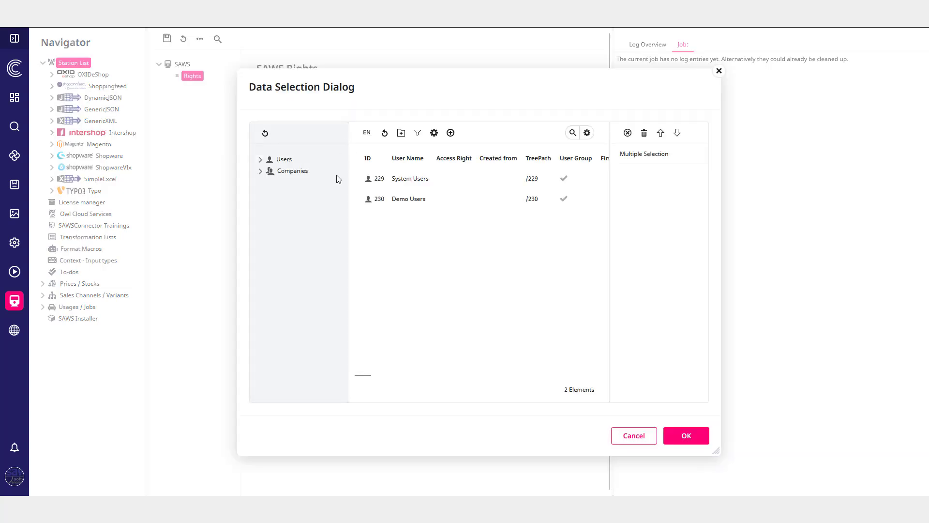
{"action": "left_click", "coordinate": [283, 160]}
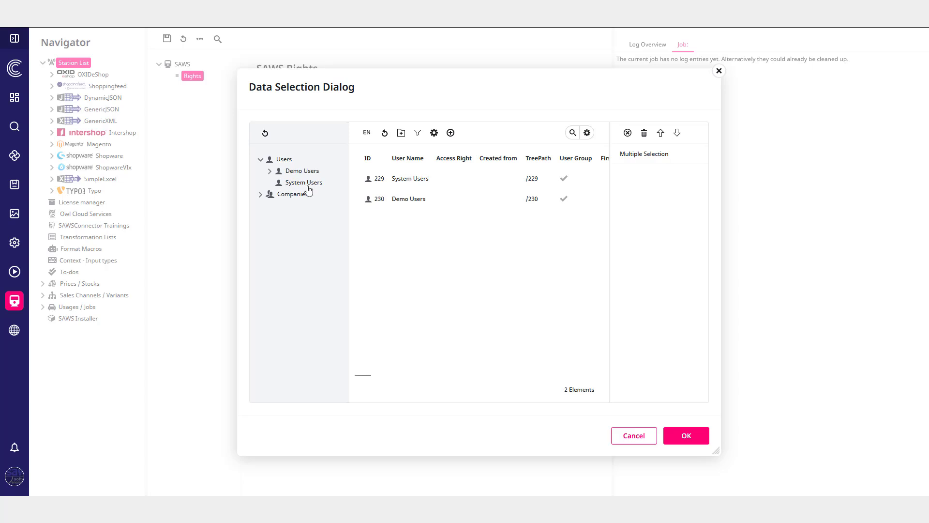
{"action": "left_click", "coordinate": [304, 183]}
{"action": "left_click", "coordinate": [408, 199]}
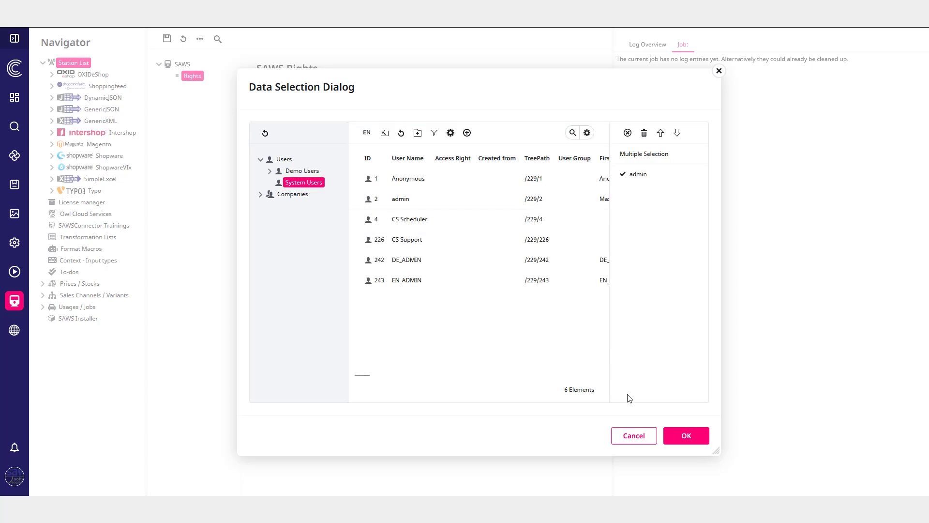
{"action": "left_click", "coordinate": [685, 436]}
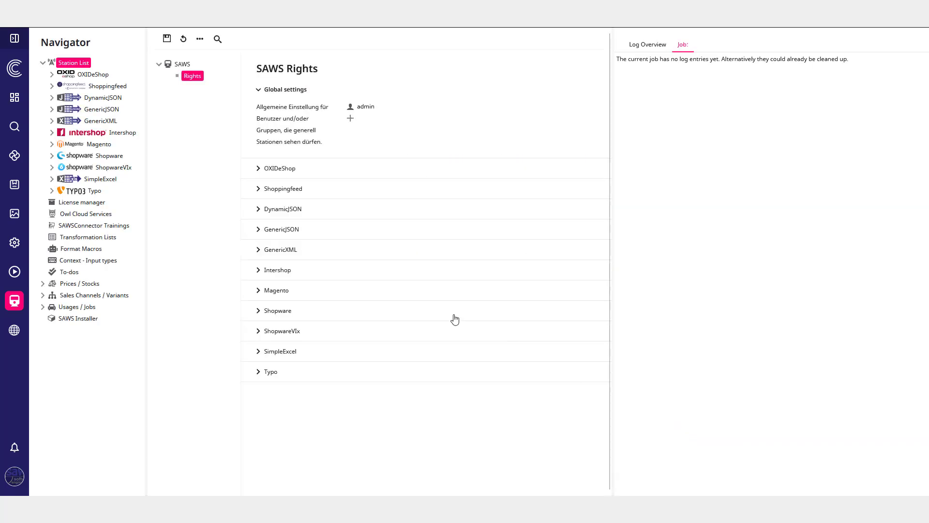
Step: Select the system user admin for the Shoppingfeed connector's rights and expand the Demo Users group
{"action": "left_click", "coordinate": [274, 192]}
{"action": "left_click", "coordinate": [350, 207]}
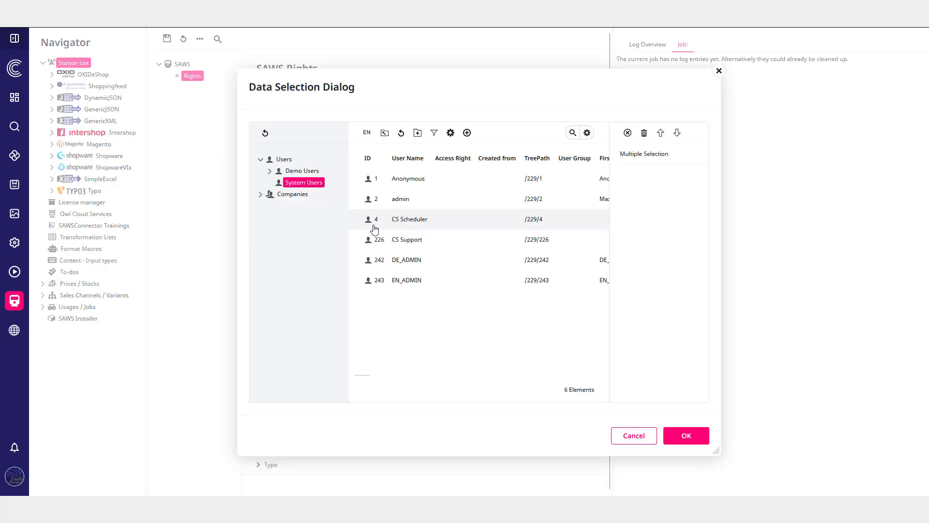
{"action": "left_click", "coordinate": [403, 201]}
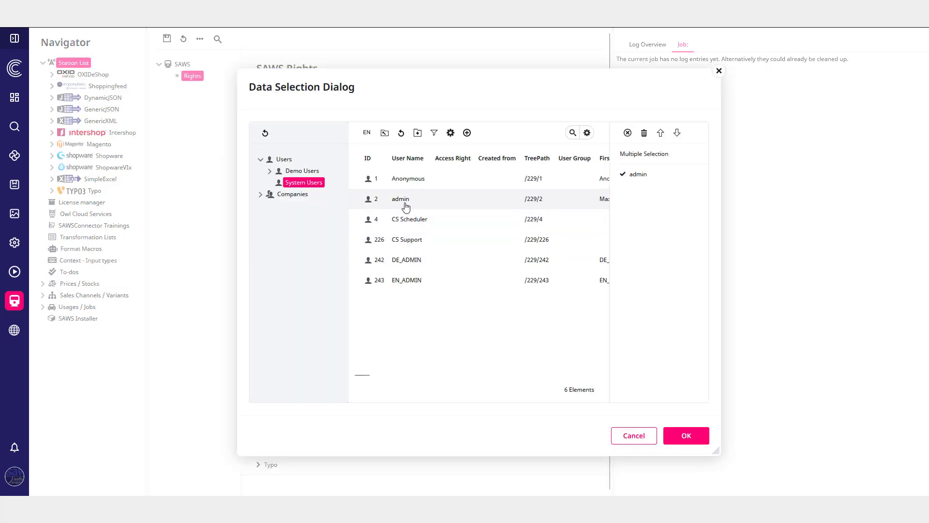
{"action": "left_click", "coordinate": [270, 172]}
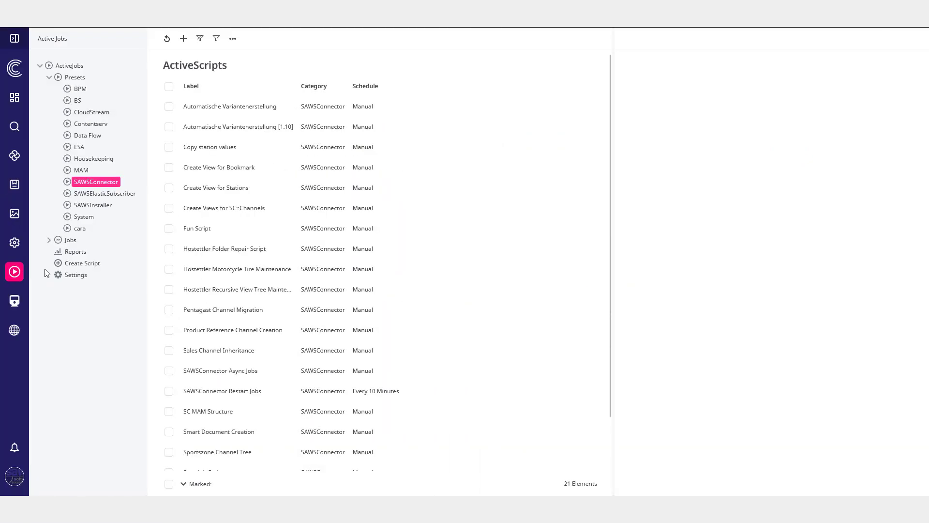
Step: Open the properties of the SAWSConnector Restart Jobs active script in the SAWSConnector presets
{"action": "scroll", "coordinate": [238, 332], "scroll_direction": "down", "scroll_amount": 1}
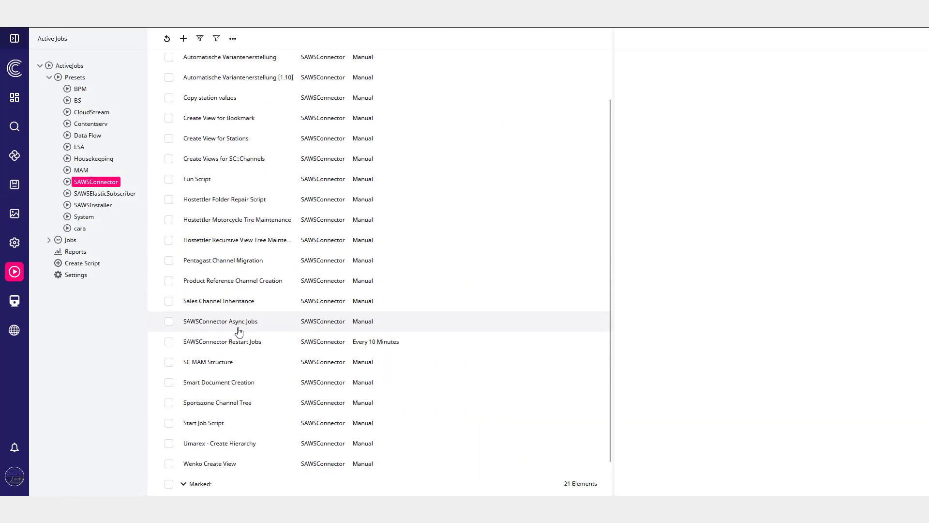
{"action": "left_click", "coordinate": [288, 340]}
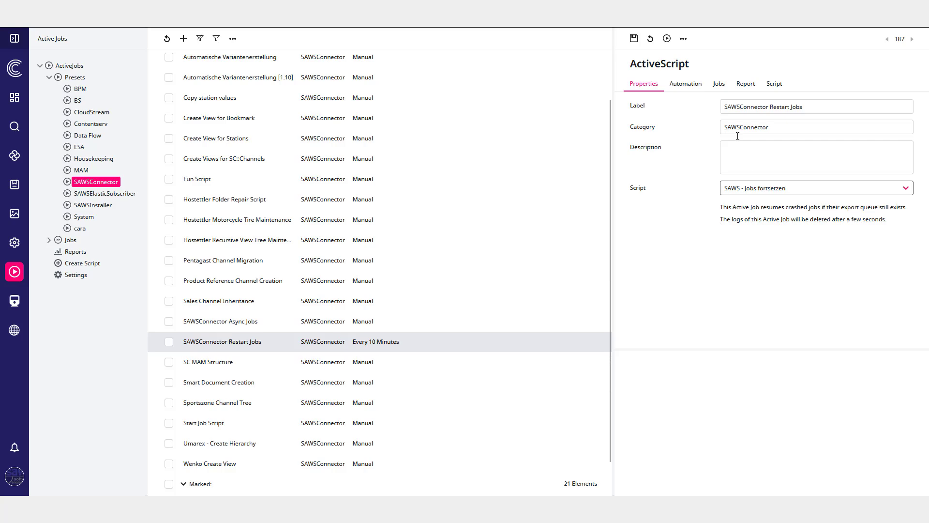
Step: Run the SAWSConnector Restart Jobs active script and confirm its start
{"action": "left_click", "coordinate": [667, 39]}
{"action": "left_click", "coordinate": [511, 284]}
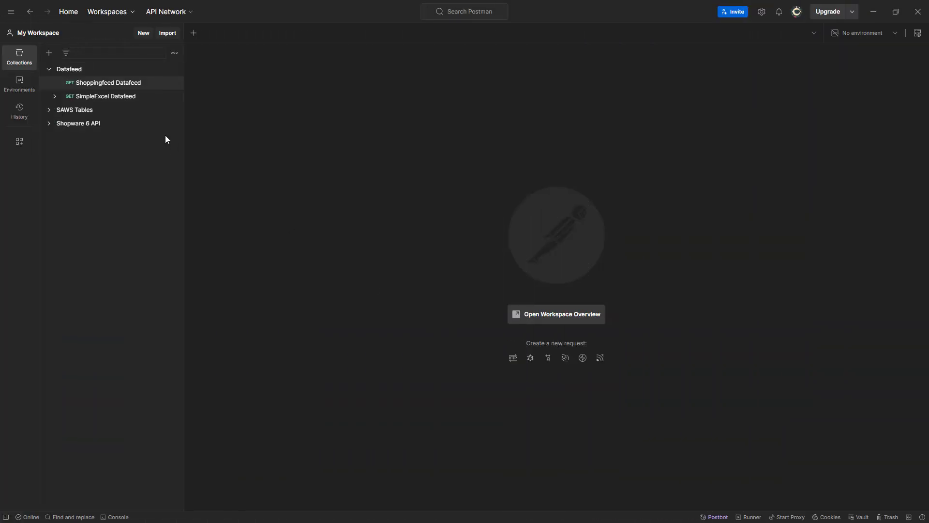
Step: Switch to Postman to send the Shoppingfeed Datafeed GET request, and view the documentation on controlling connector jobs via the REST API
{"action": "left_click", "coordinate": [115, 83]}
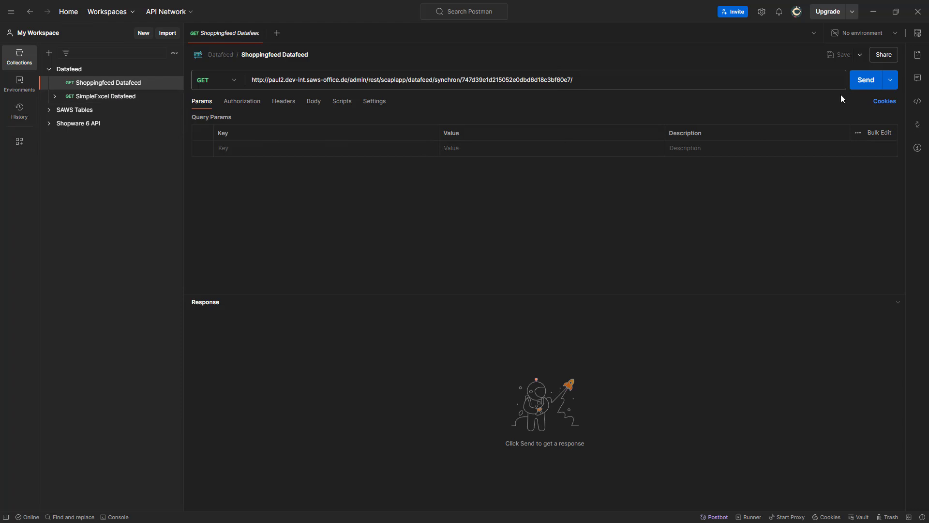
{"action": "left_click", "coordinate": [863, 83]}
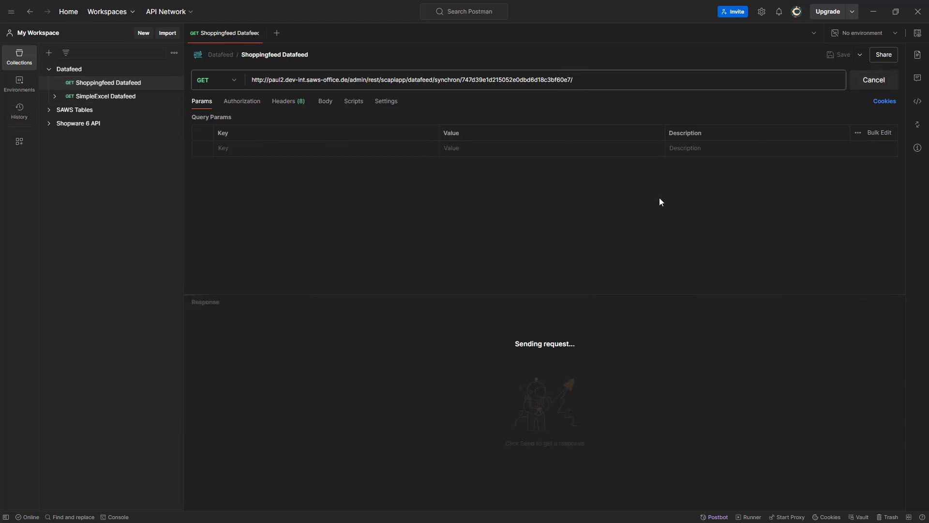
{"action": "scroll", "coordinate": [380, 366], "scroll_direction": "down", "scroll_amount": 3}
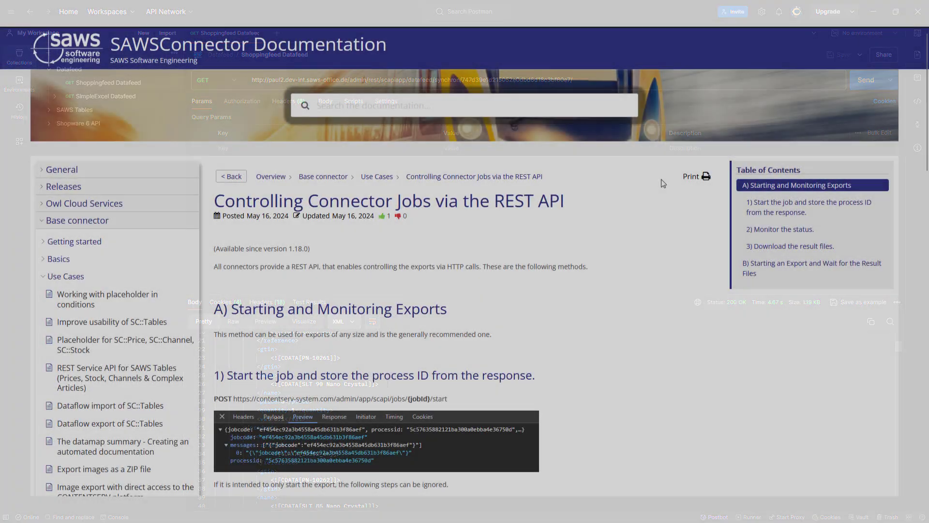
{"action": "middle_click", "coordinate": [661, 179]}
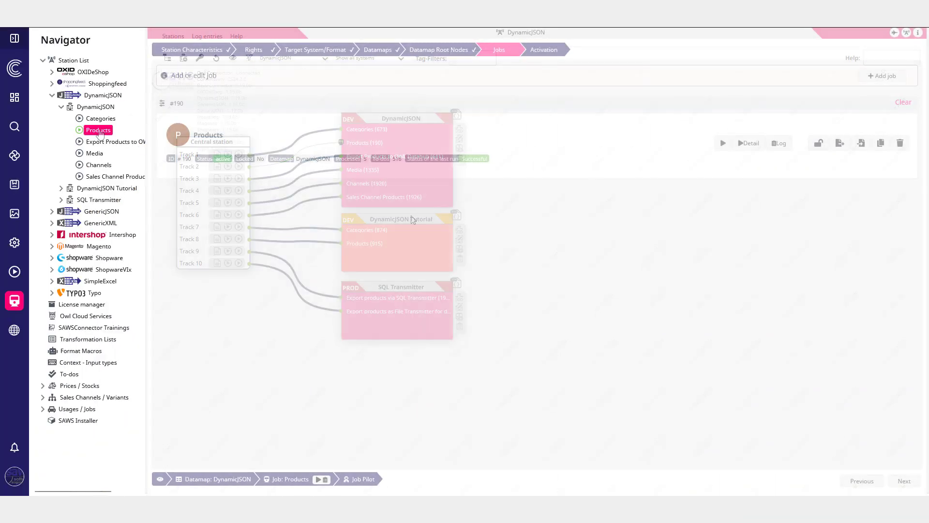
Step: Open the DynamicJSON datamap of the Products job and browse the macros offered as format for the priceMacro row
{"action": "left_click", "coordinate": [222, 480]}
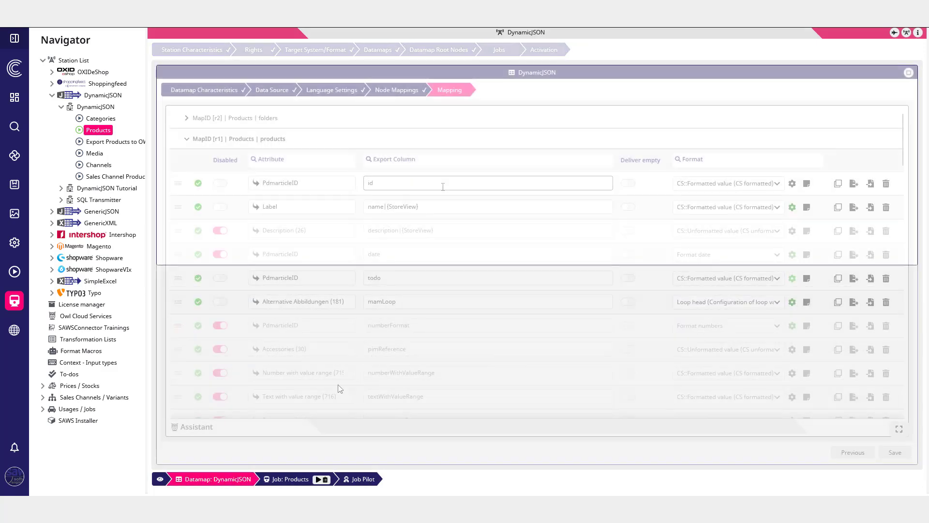
{"action": "scroll", "coordinate": [516, 238], "scroll_direction": "down", "scroll_amount": 1}
{"action": "scroll", "coordinate": [517, 238], "scroll_direction": "down", "scroll_amount": 10}
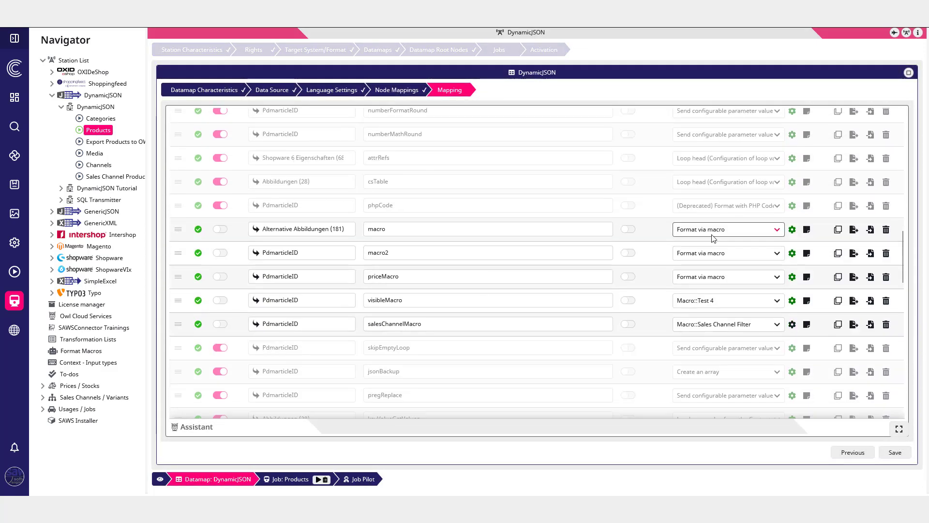
{"action": "left_click", "coordinate": [723, 280]}
{"action": "scroll", "coordinate": [736, 357], "scroll_direction": "down", "scroll_amount": 5}
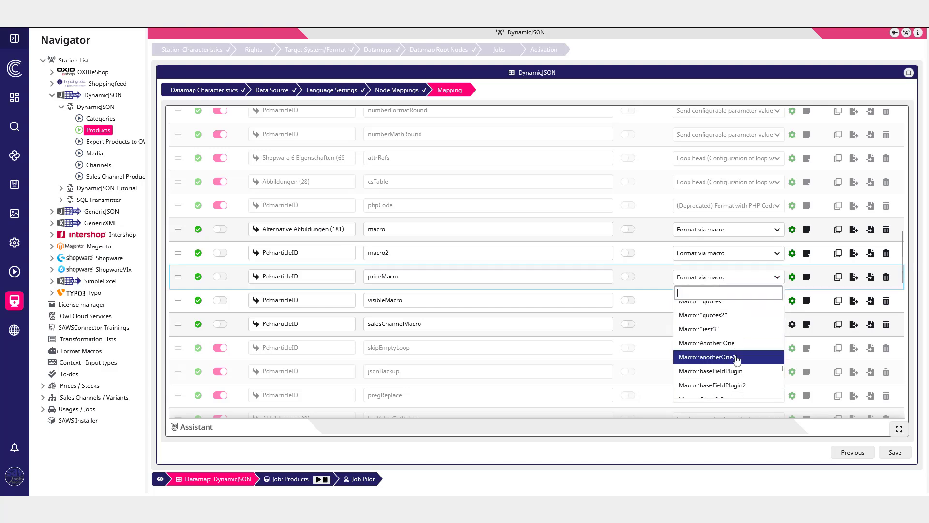
{"action": "scroll", "coordinate": [734, 387], "scroll_direction": "down", "scroll_amount": 2}
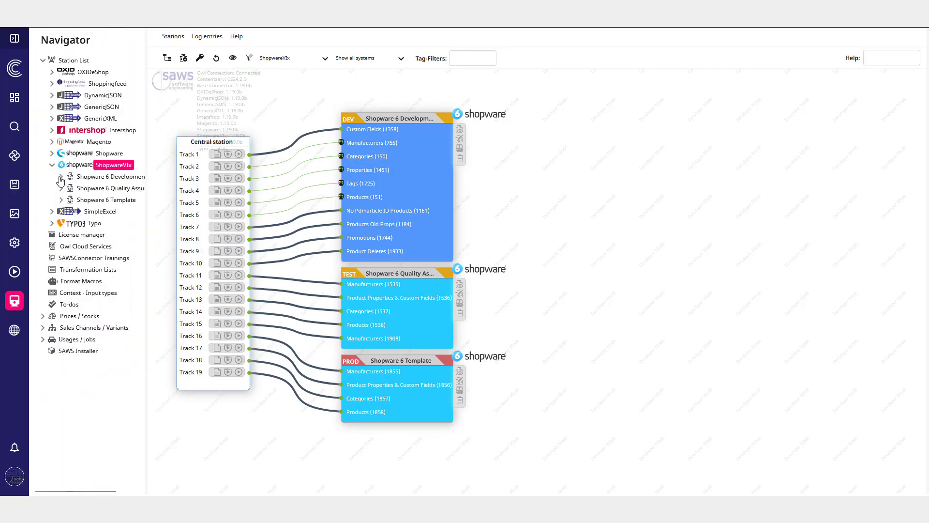
Step: Open the Shopware 6 Development station's Products job and examine the data source types for replacing variants by their variant heads
{"action": "left_click", "coordinate": [101, 177]}
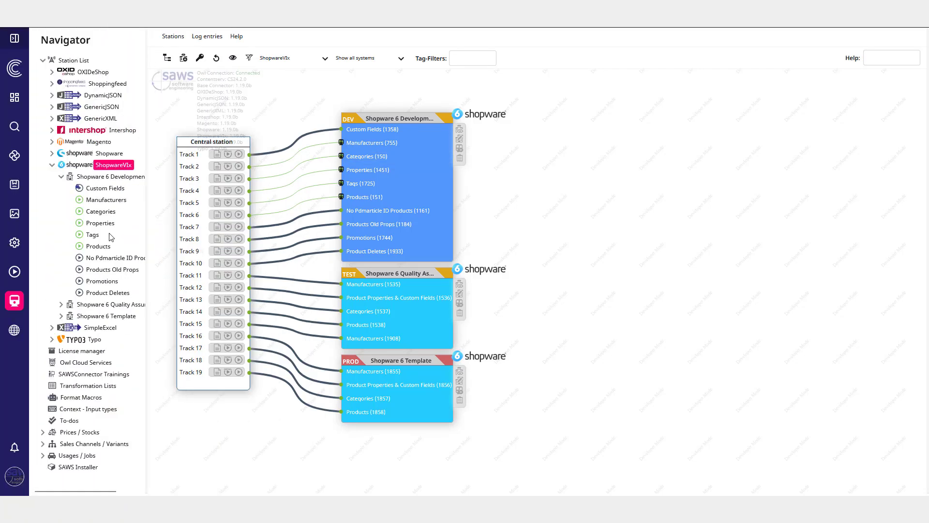
{"action": "right_click", "coordinate": [104, 249]}
{"action": "left_click", "coordinate": [127, 261]}
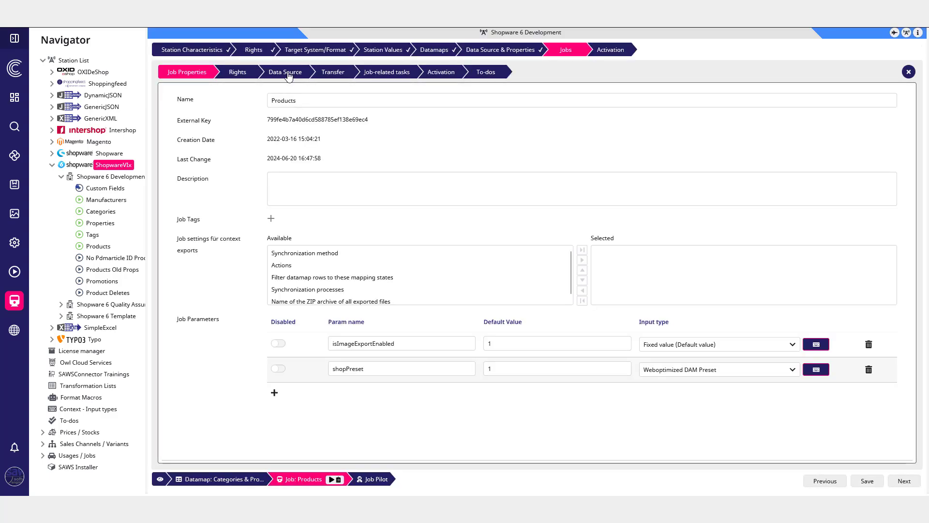
{"action": "left_click", "coordinate": [289, 77]}
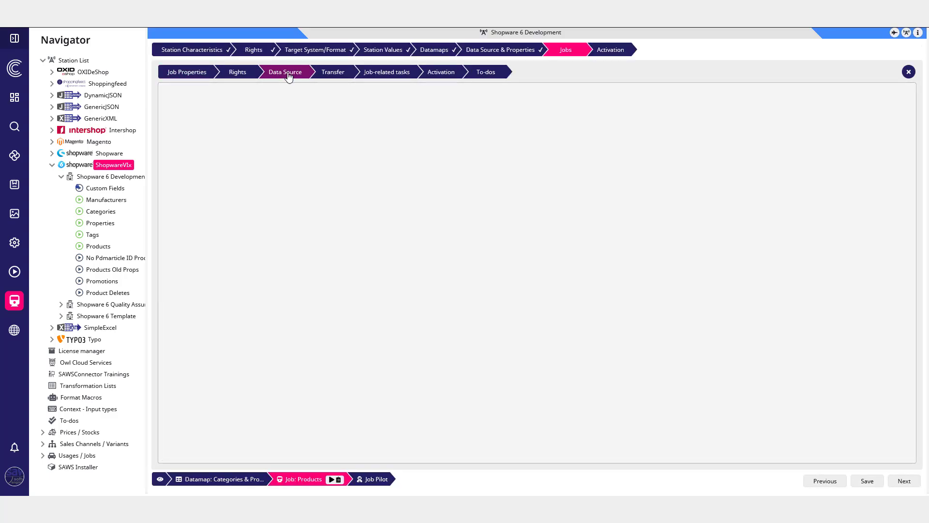
{"action": "scroll", "coordinate": [248, 186], "scroll_direction": "down", "scroll_amount": 1}
{"action": "scroll", "coordinate": [249, 186], "scroll_direction": "down", "scroll_amount": 3}
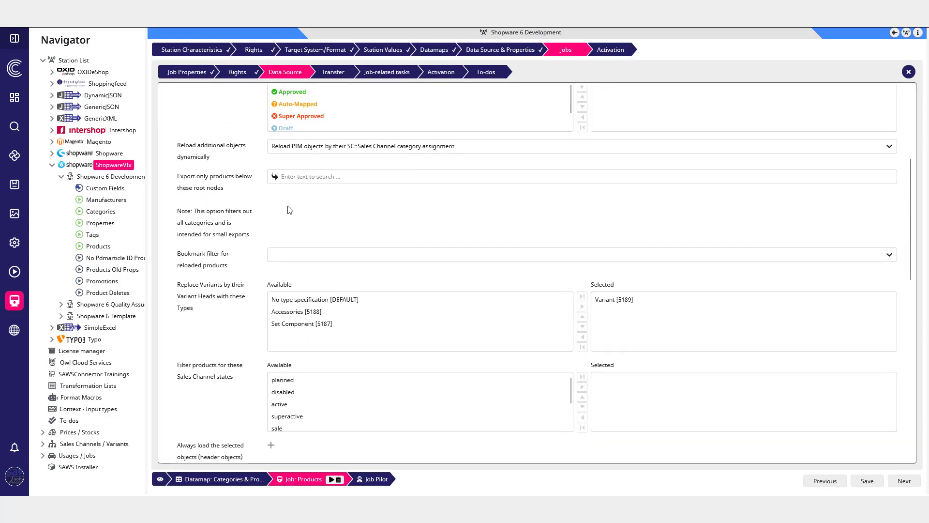
{"action": "left_click_drag", "start_coordinate": [313, 301], "coordinate": [665, 381]}
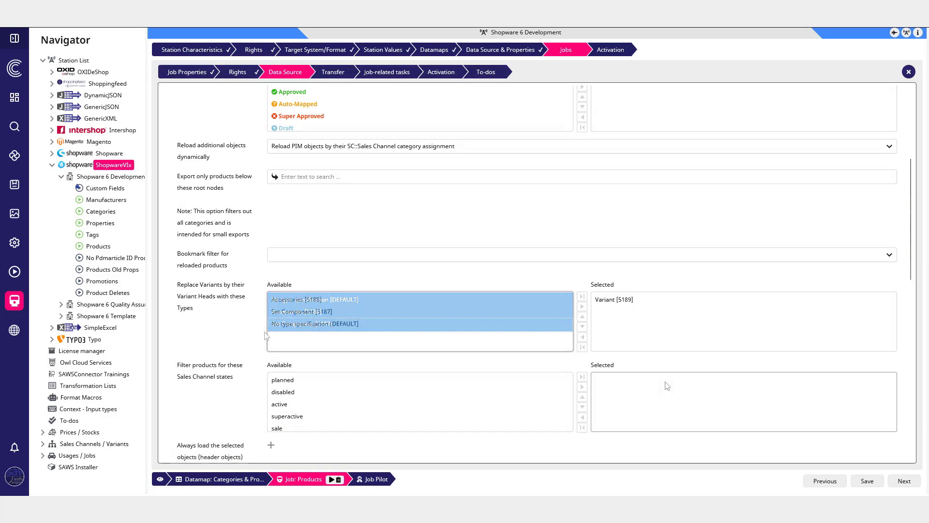
Step: Open the product Kurzgesagt Hoodie S under Sports, Clothing, Sweater in PIM Studio and show its SAWS sales channels
{"action": "left_click", "coordinate": [16, 185]}
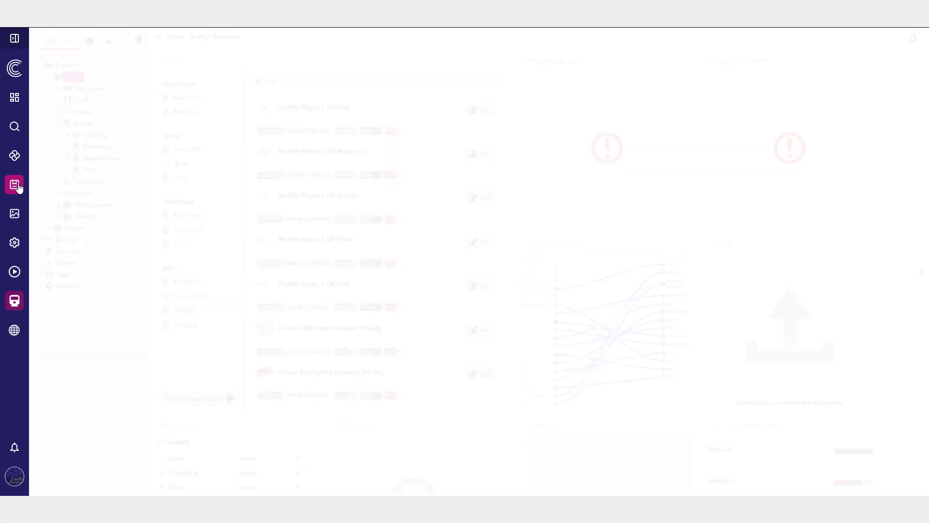
{"action": "left_click", "coordinate": [68, 135]}
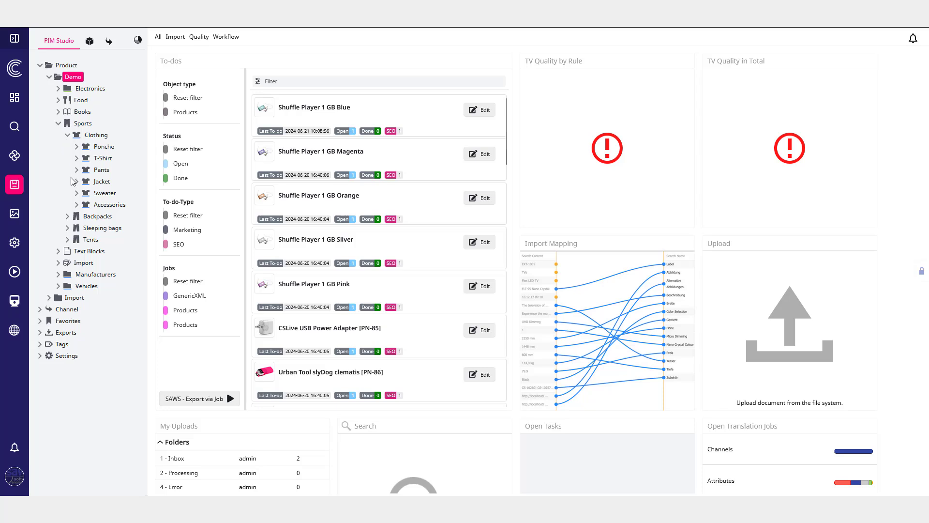
{"action": "left_click", "coordinate": [76, 193]}
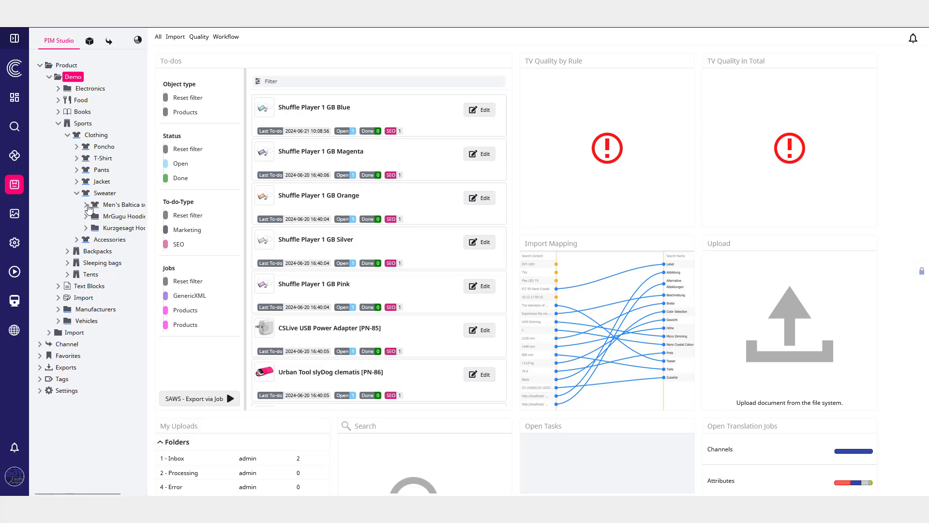
{"action": "left_click", "coordinate": [86, 204]}
{"action": "left_click_drag", "start_coordinate": [151, 211], "coordinate": [200, 211]}
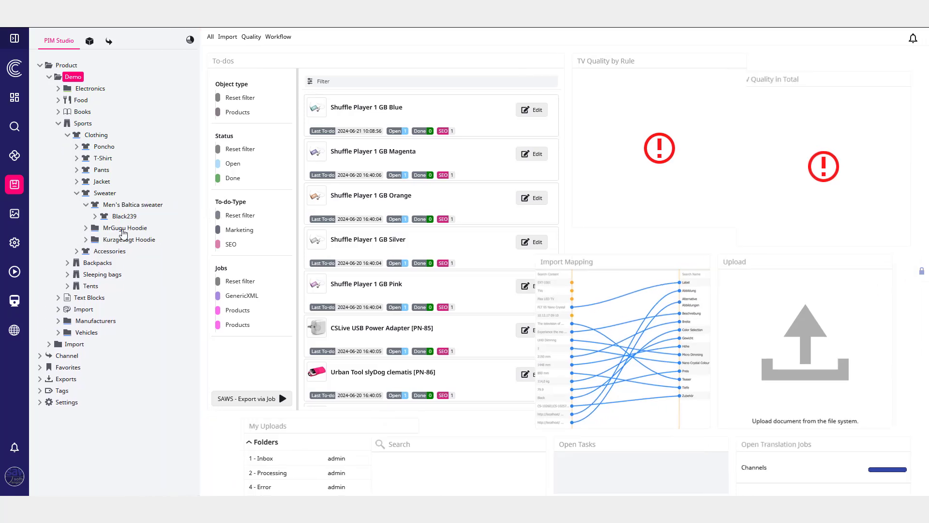
{"action": "left_click", "coordinate": [86, 239]}
{"action": "left_click", "coordinate": [141, 252]}
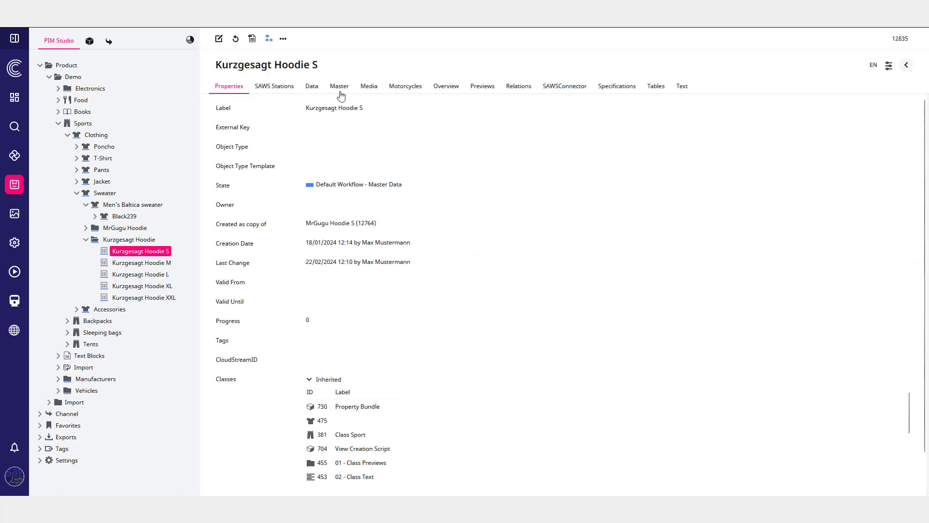
{"action": "left_click", "coordinate": [565, 90]}
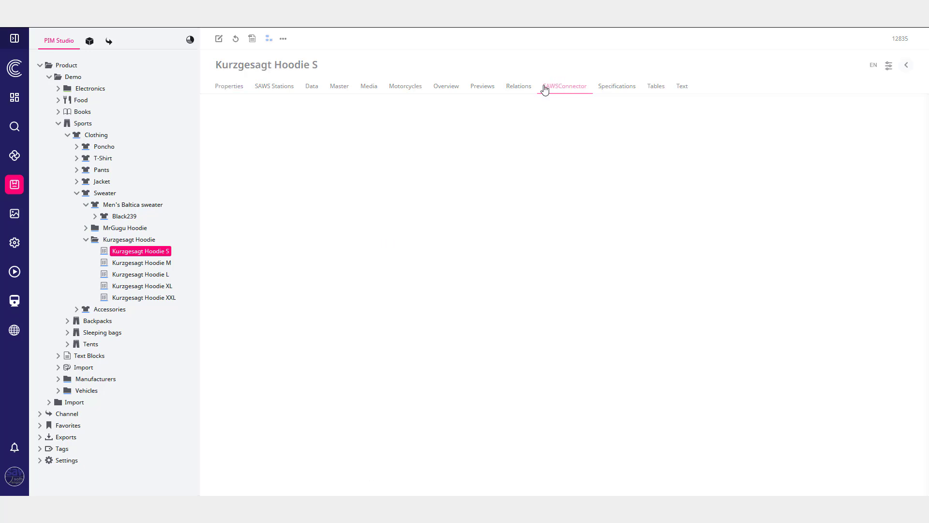
{"action": "left_click", "coordinate": [255, 151]}
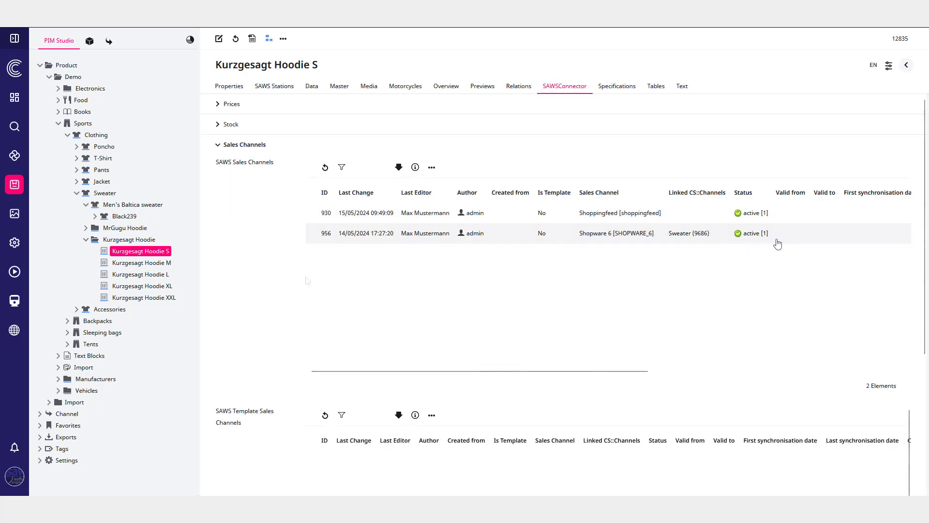
Step: Open the Sales Channel Action script in the Data Flow active job presets and review its data source settings
{"action": "left_click", "coordinate": [22, 276]}
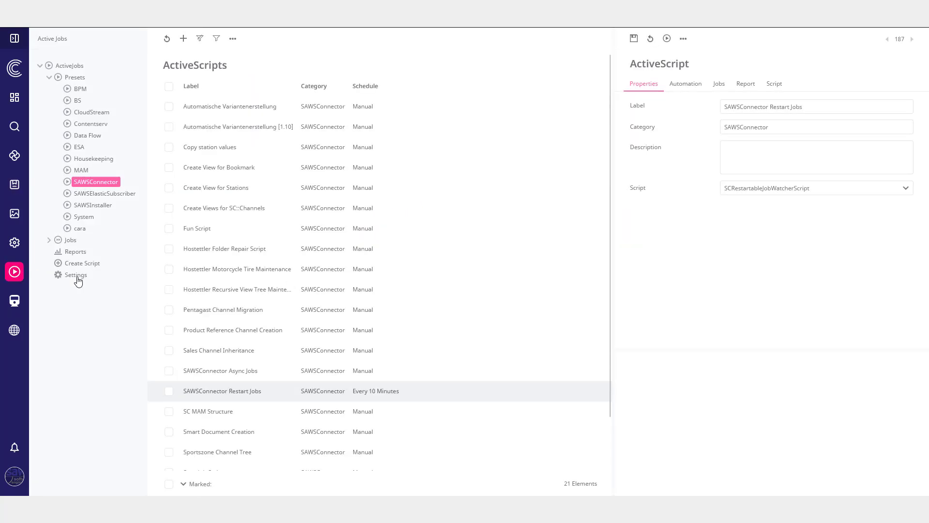
{"action": "left_click", "coordinate": [226, 128]}
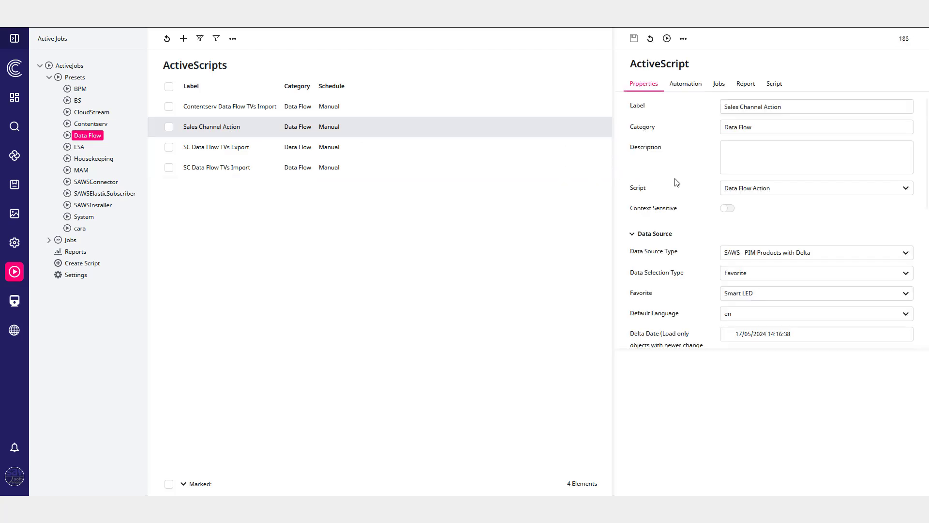
{"action": "scroll", "coordinate": [781, 207], "scroll_direction": "down", "scroll_amount": 1}
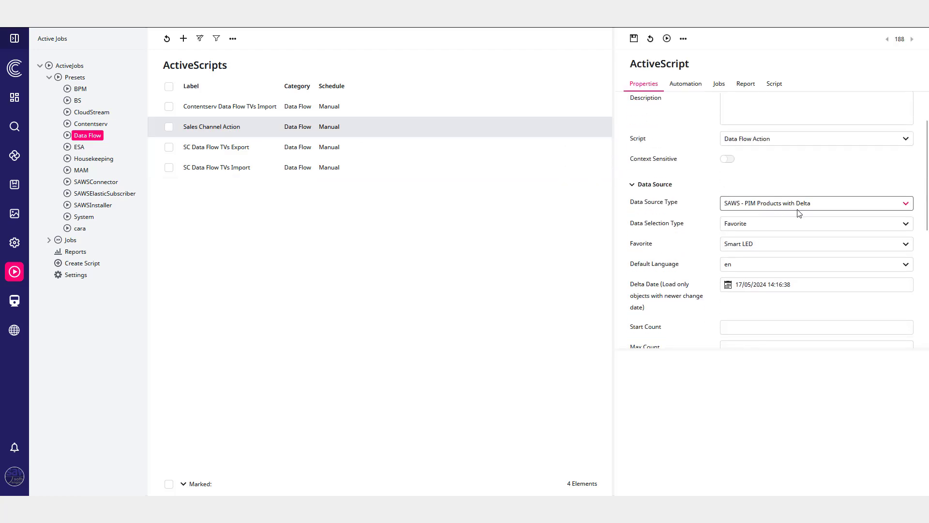
{"action": "left_click", "coordinate": [800, 213]}
{"action": "scroll", "coordinate": [799, 209], "scroll_direction": "down", "scroll_amount": 4}
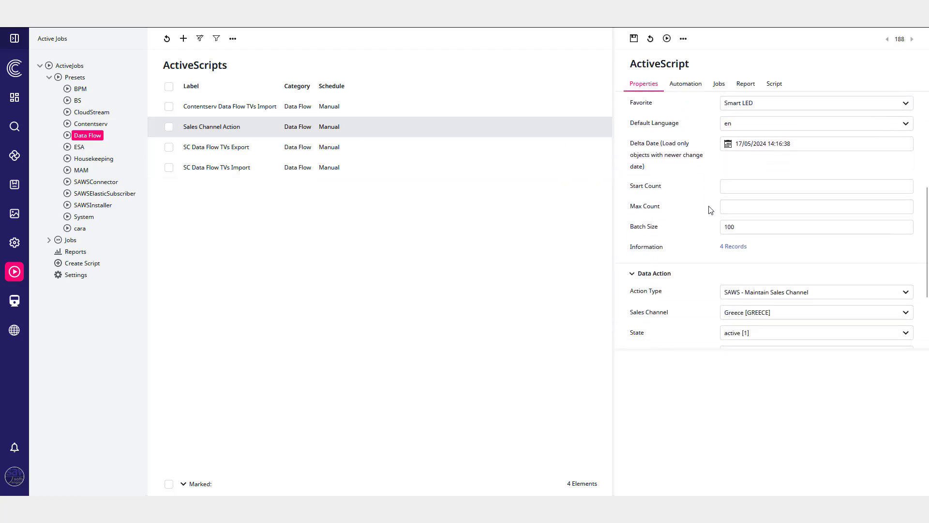
Step: Choose SAWS - Maintain Sales Channel as the script's action type and open the selection of its sales channel
{"action": "left_click", "coordinate": [768, 237]}
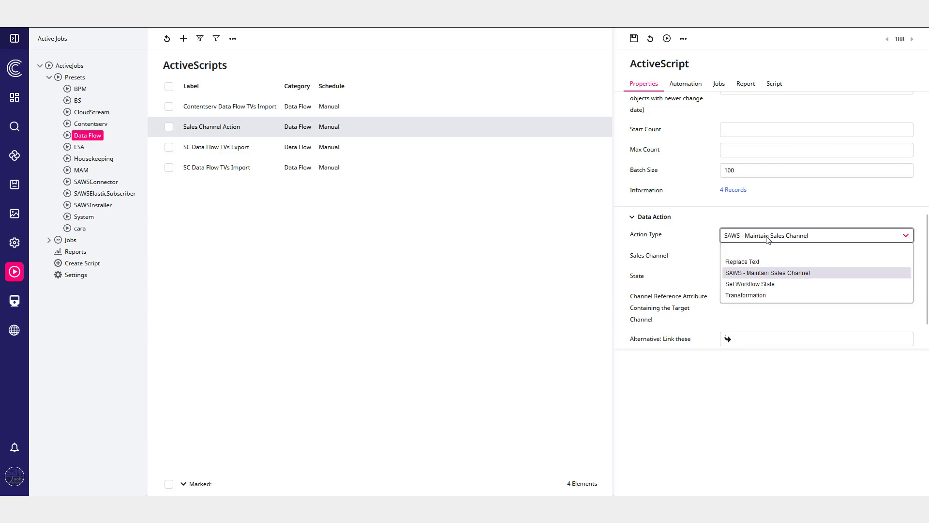
{"action": "left_click", "coordinate": [764, 272]}
{"action": "scroll", "coordinate": [756, 232], "scroll_direction": "down", "scroll_amount": 1}
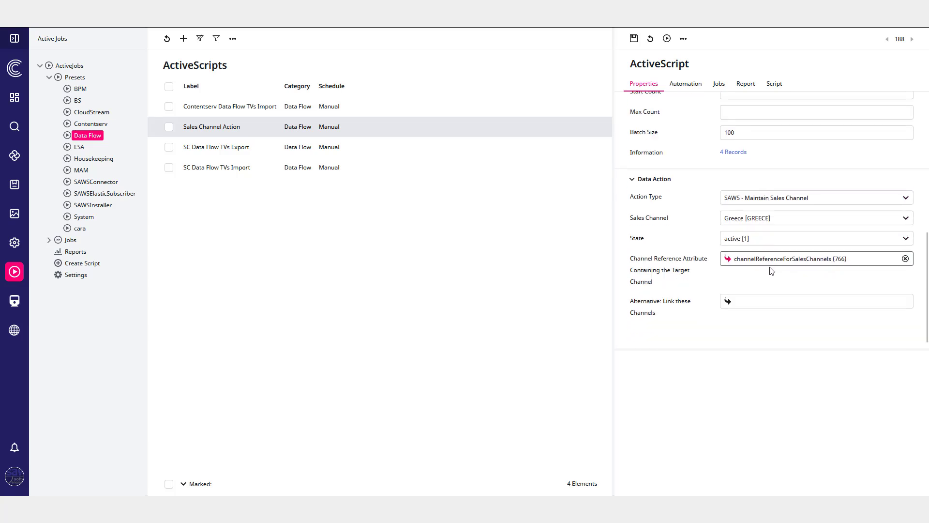
{"action": "left_click", "coordinate": [775, 217]}
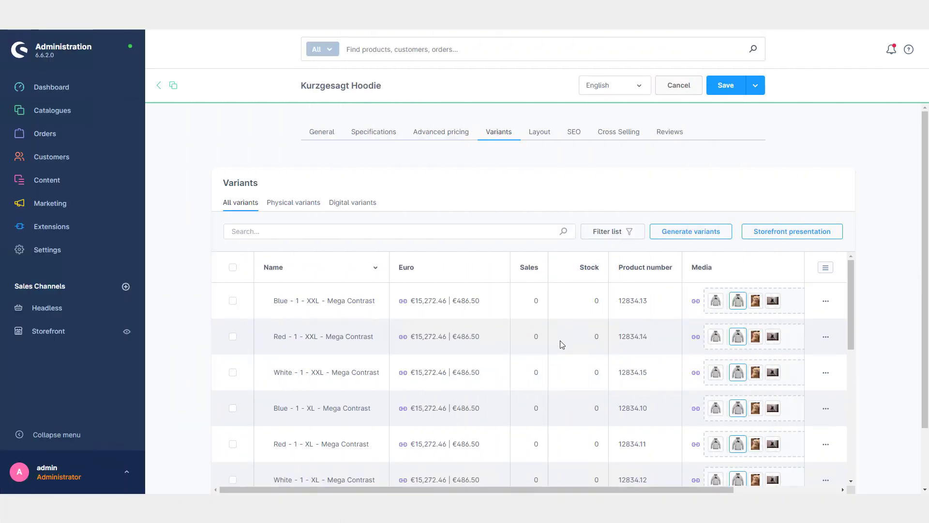
Step: Examine the list of all variants of the Kurzgesagt Hoodie in the Shopware administration
{"action": "scroll", "coordinate": [584, 305], "scroll_direction": "down", "scroll_amount": 10}
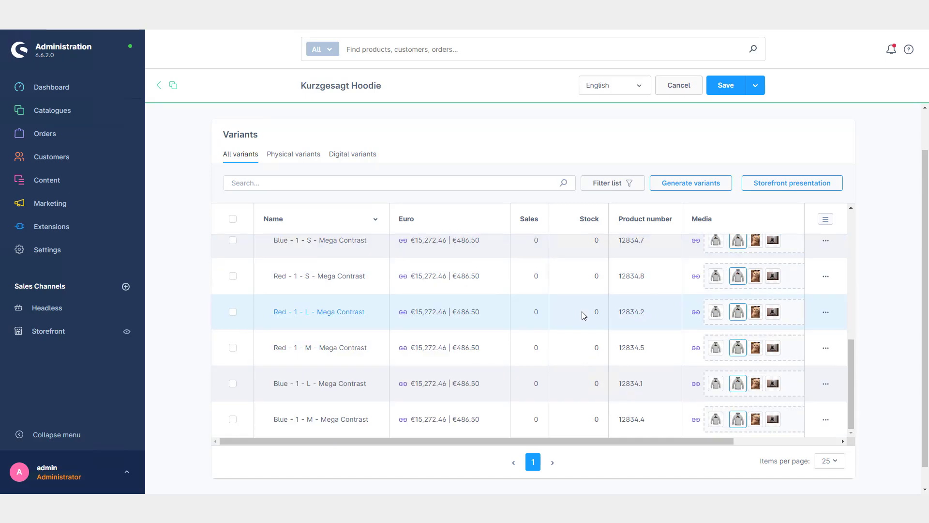
{"action": "scroll", "coordinate": [581, 310], "scroll_direction": "up", "scroll_amount": 3}
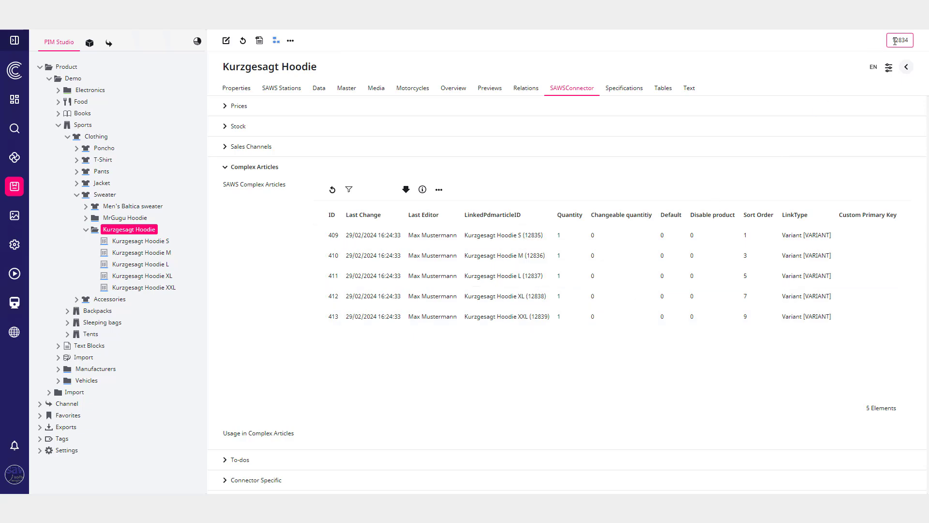
Step: Open the Job Pilot for the Shopware 6 Development Products job and set its root node to 2920
{"action": "left_click", "coordinate": [15, 304]}
{"action": "left_click", "coordinate": [376, 481]}
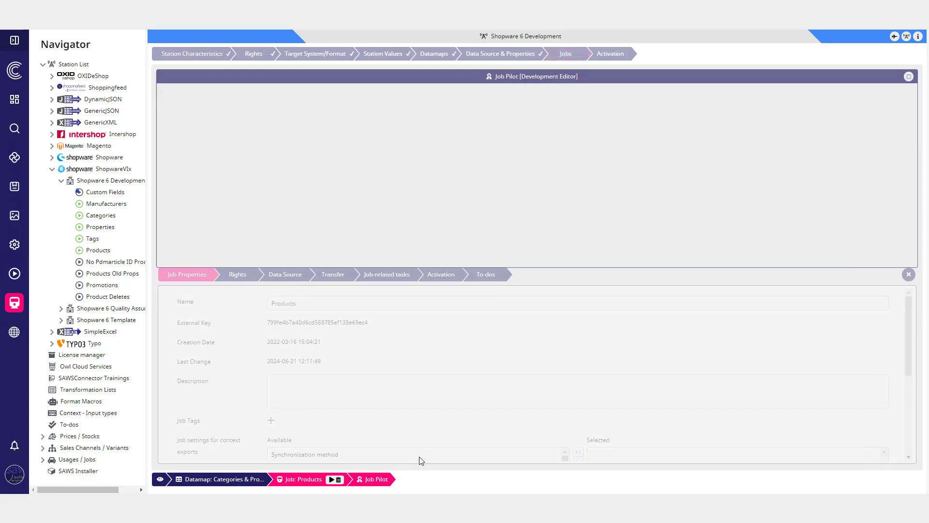
{"action": "left_click", "coordinate": [319, 182]}
{"action": "left_click", "coordinate": [323, 207]}
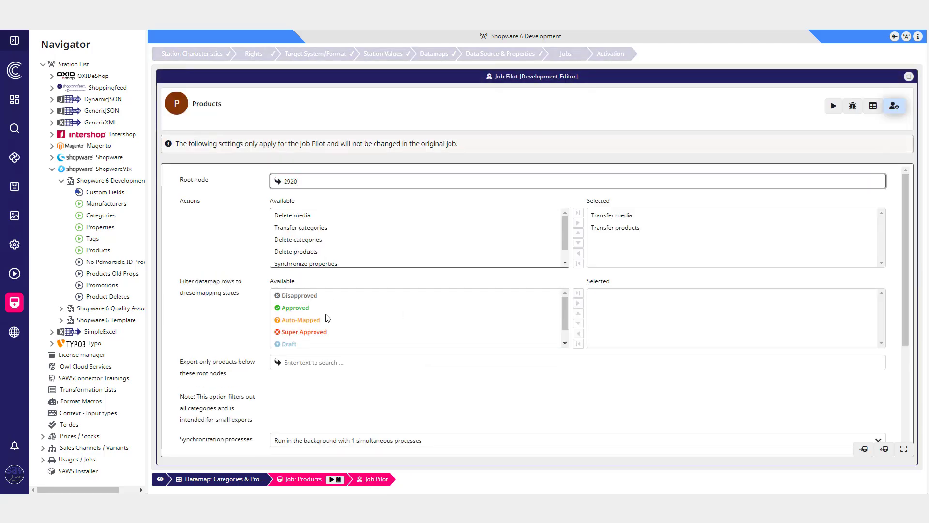
Step: Restrict the export to products below the root node Kurzgesagt Hoodie (12834) and start the Job Pilot run
{"action": "left_click", "coordinate": [326, 382]}
{"action": "type", "text": "12834"}
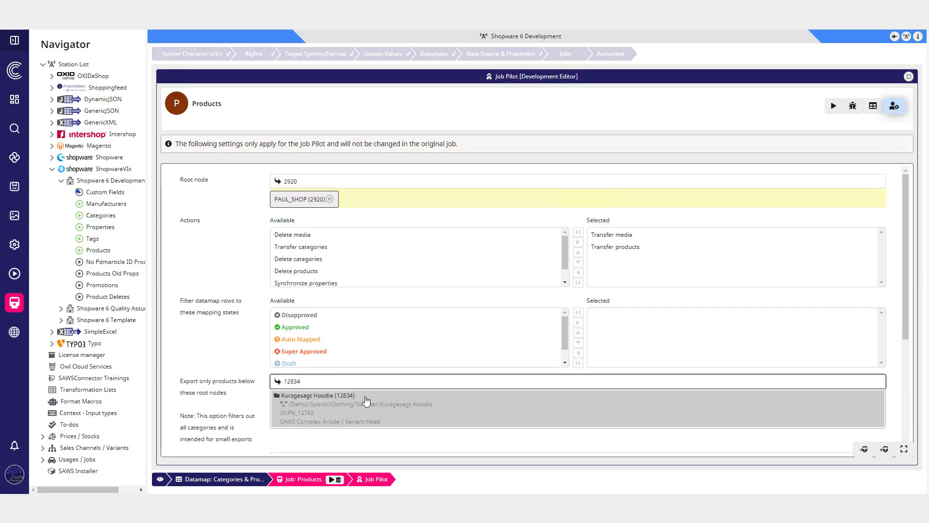
{"action": "left_click", "coordinate": [365, 402]}
{"action": "left_click", "coordinate": [833, 105]}
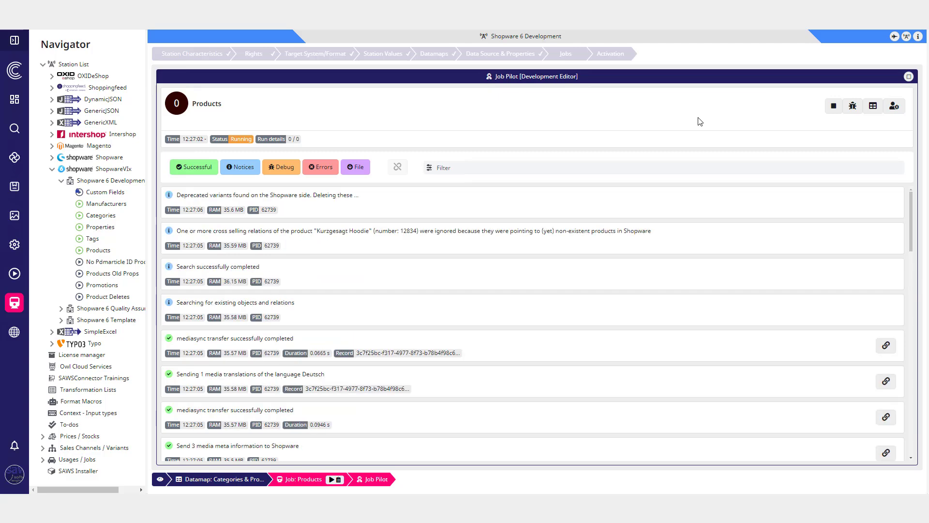
Step: View the log details of the deprecated variants message and check the Kurzgesagt Hoodie's variants in the Shopware administration
{"action": "left_click", "coordinate": [304, 210]}
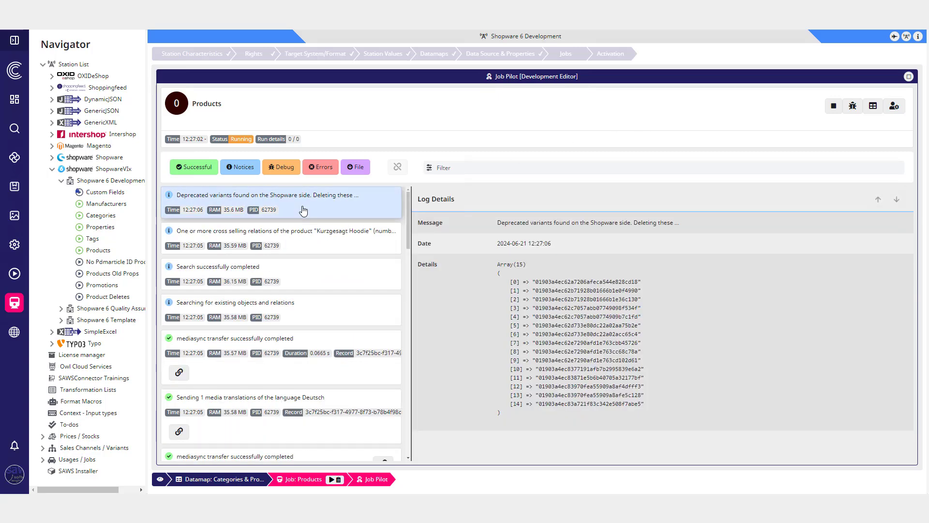
{"action": "left_click_drag", "start_coordinate": [506, 223], "coordinate": [591, 222]}
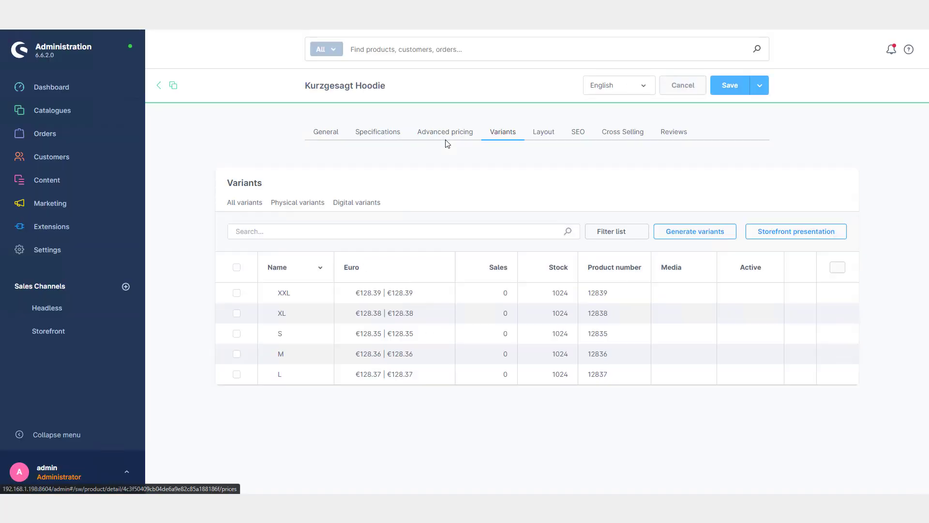
{"action": "scroll", "coordinate": [423, 332], "scroll_direction": "down", "scroll_amount": 1}
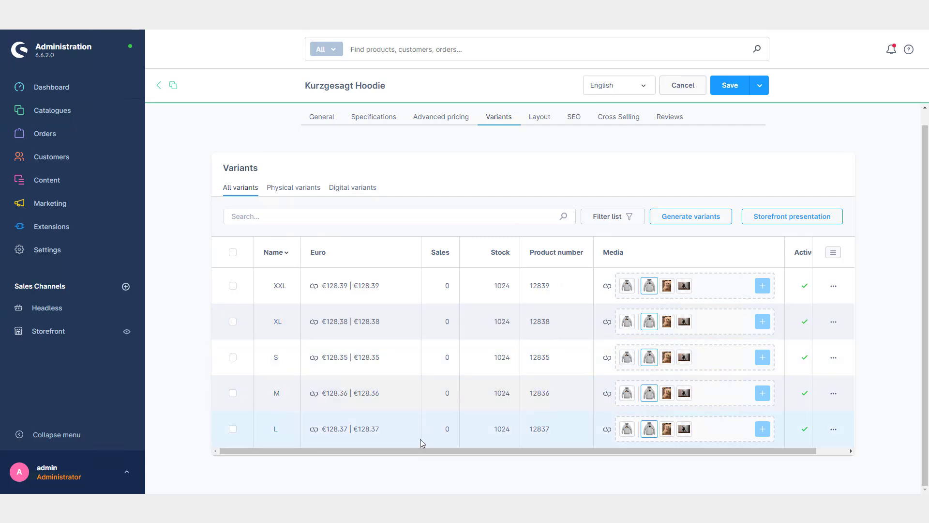